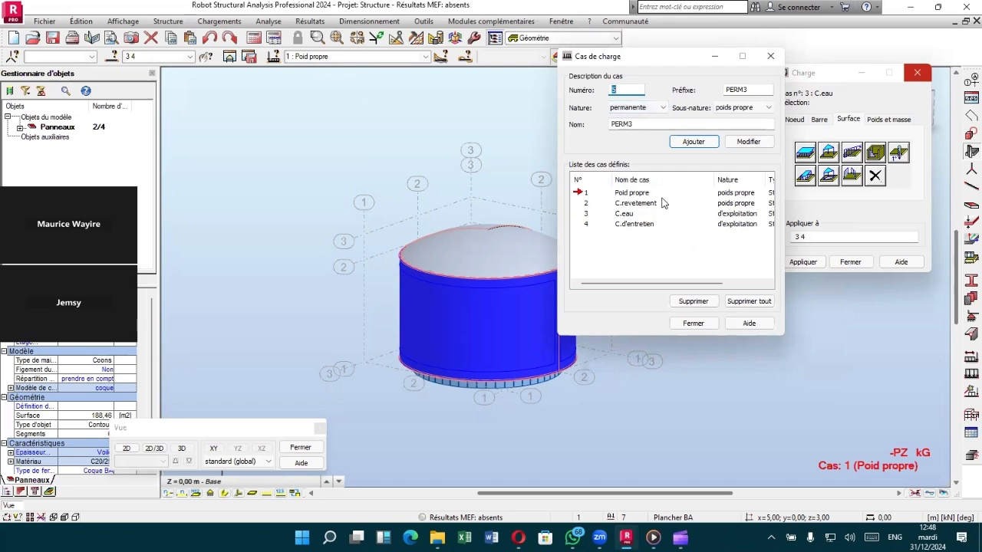
Step: Make load case 1 (Poid propre) active and check its self-weight option among the weight and mass loads
left_click(715, 56)
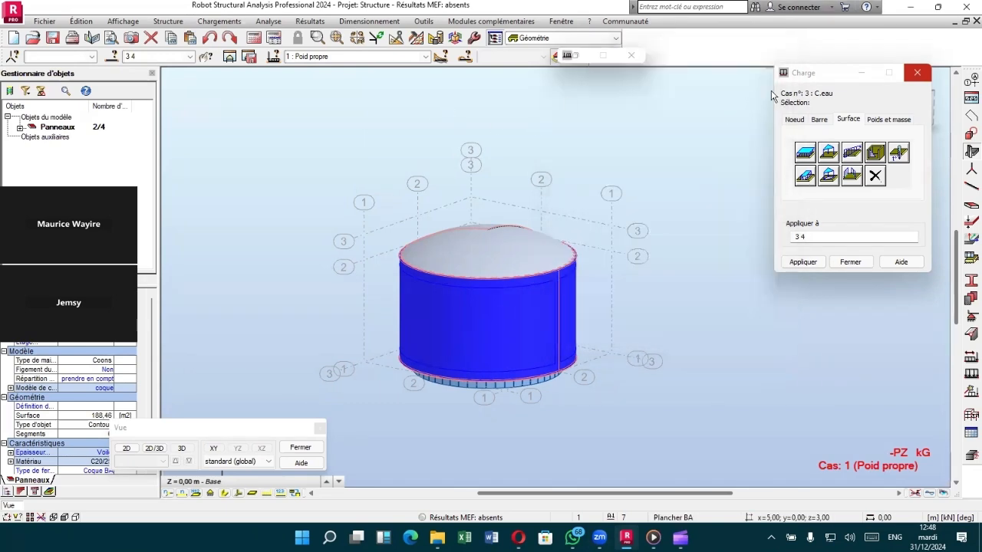
left_click_drag(810, 74, 690, 77)
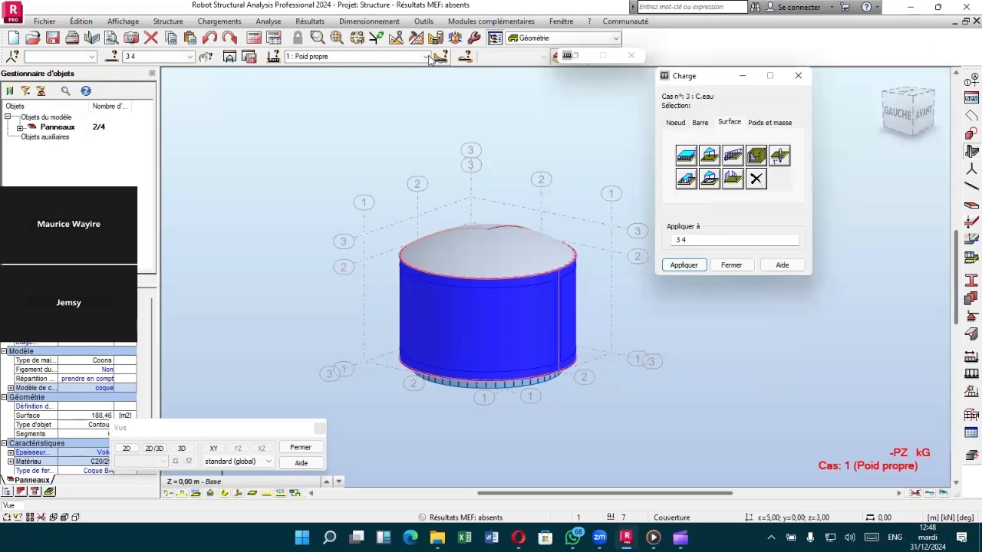
left_click(426, 56)
left_click(376, 68)
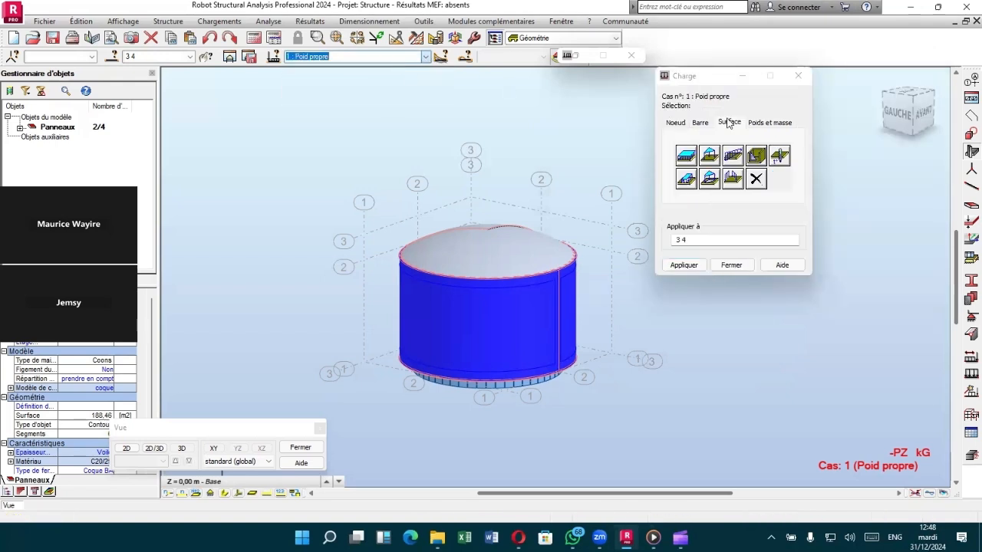
left_click(769, 125)
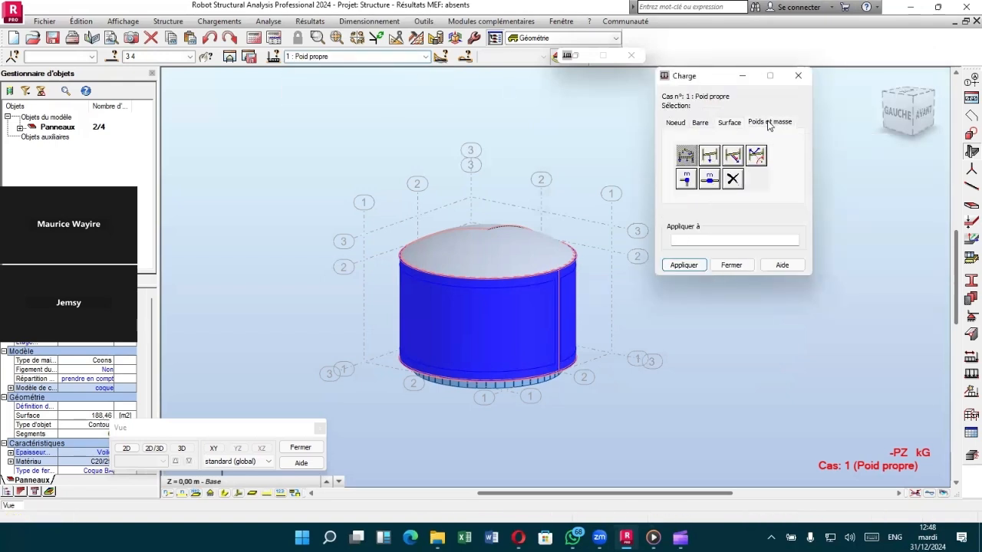
left_click(686, 156)
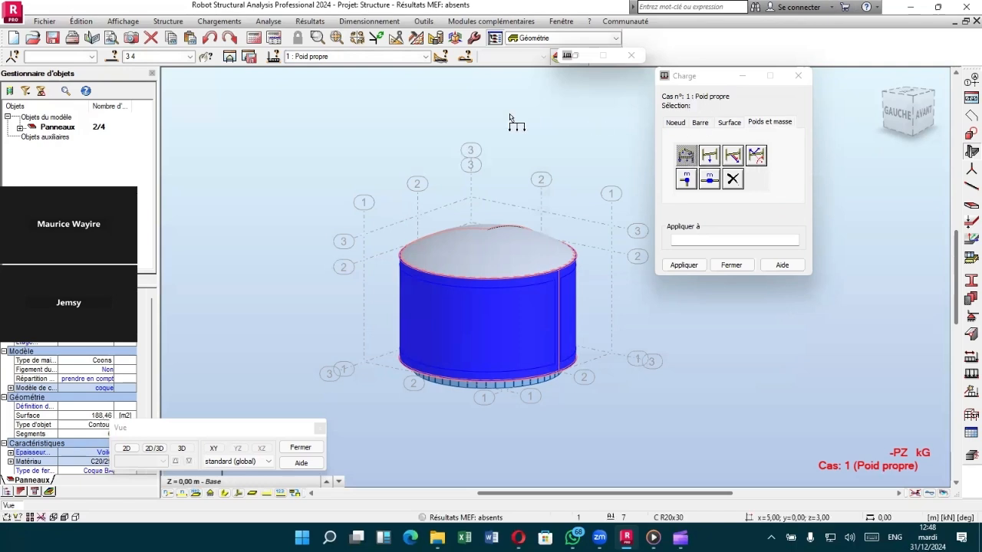
Step: Make load case 2 (C.revetement) active and restart the load definition with an empty panel selection
left_click(426, 57)
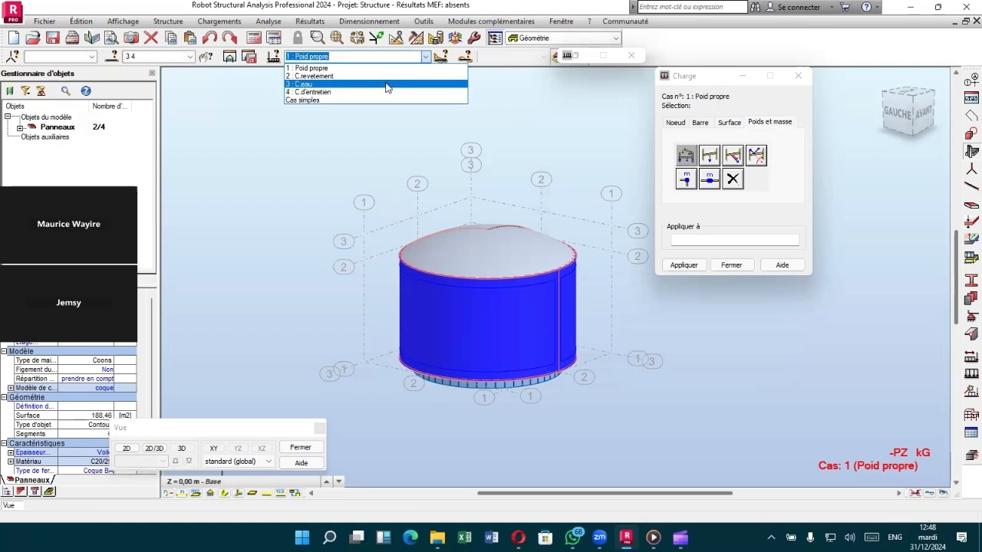
left_click(315, 79)
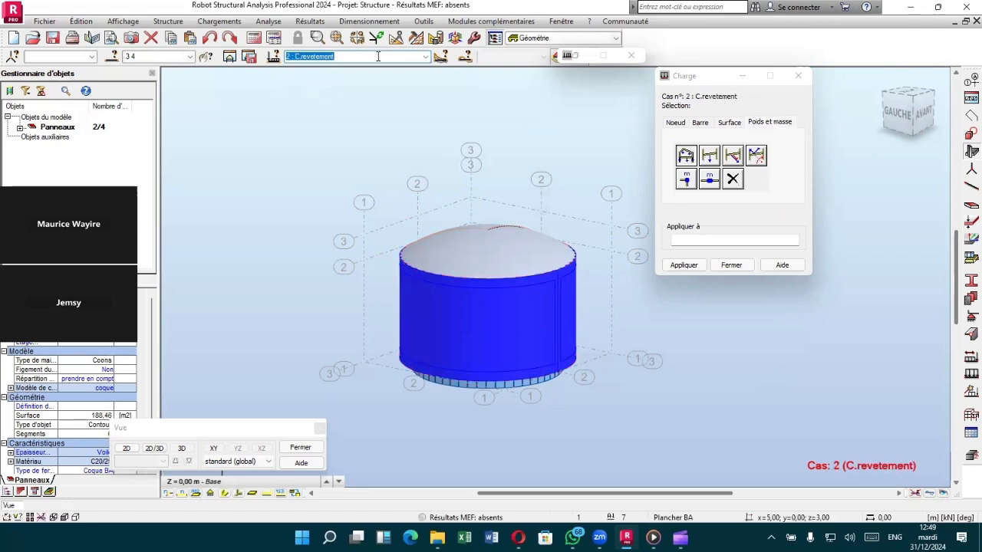
left_click(798, 75)
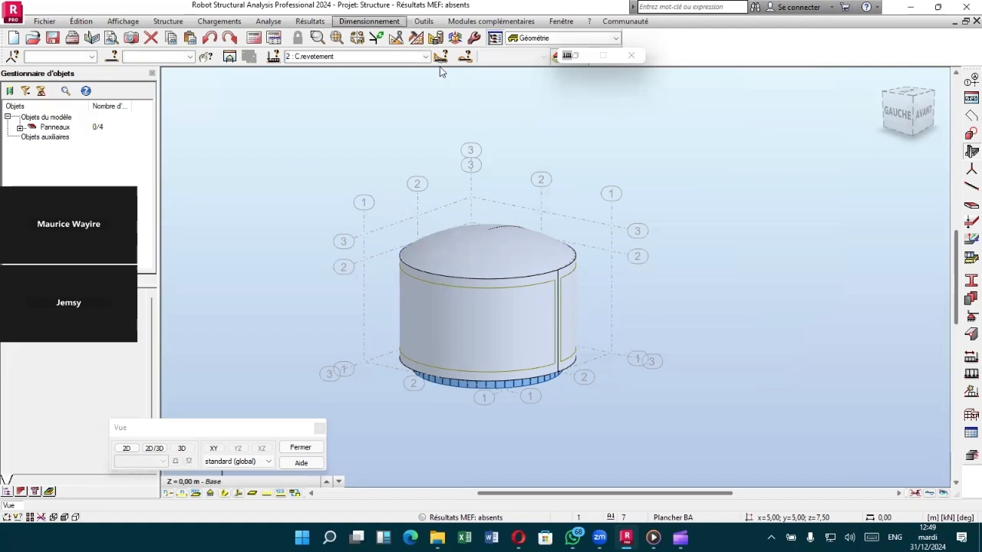
left_click(220, 21)
left_click(244, 48)
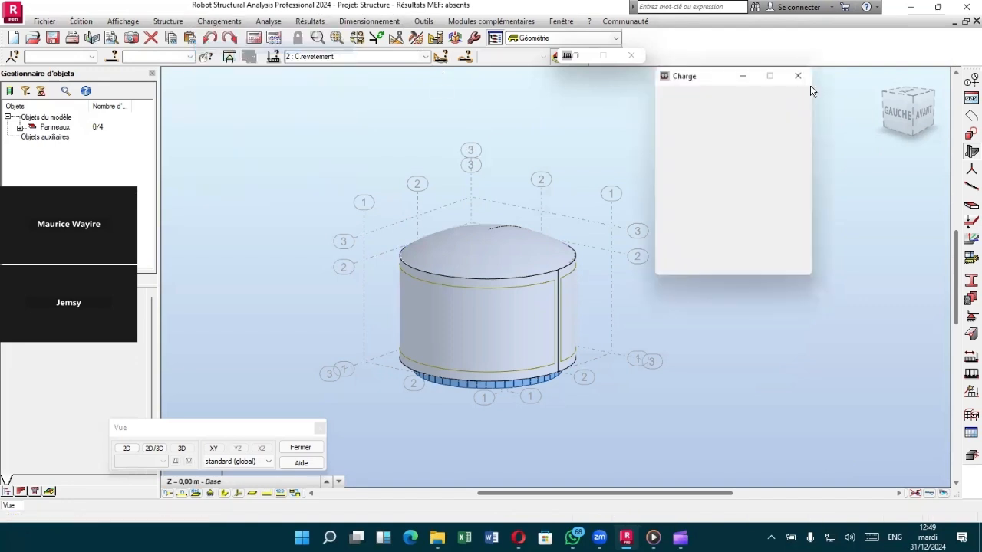
left_click_drag(713, 79, 717, 68)
left_click(426, 56)
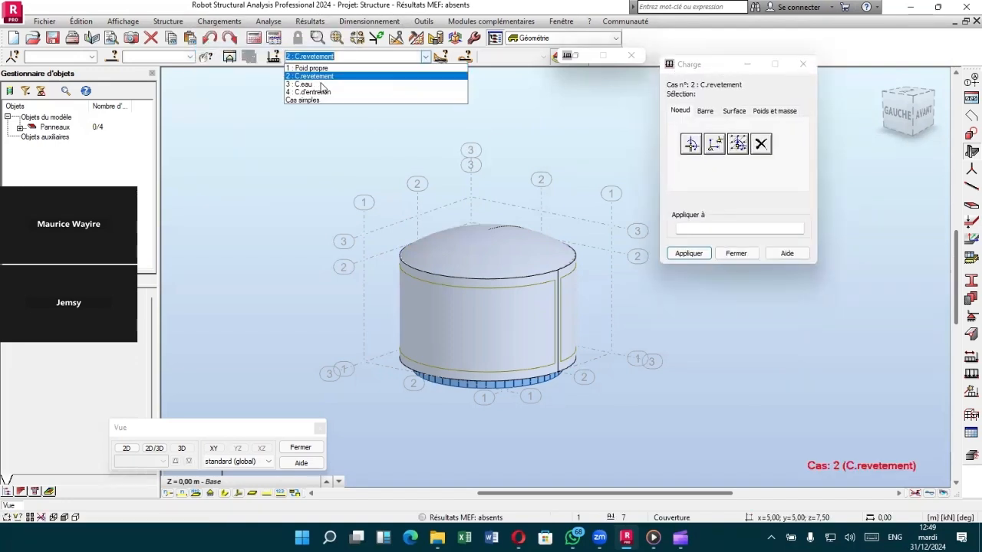
left_click(322, 76)
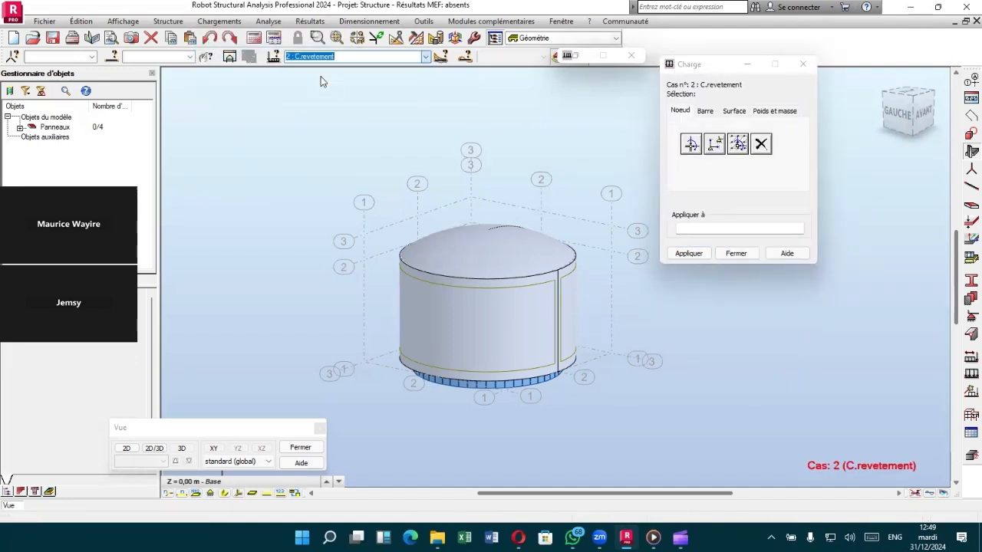
Step: Define a uniform surface load of -0,50 kPa in global Z for C.revetement and apply it to the dome (panel 6)
left_click(737, 115)
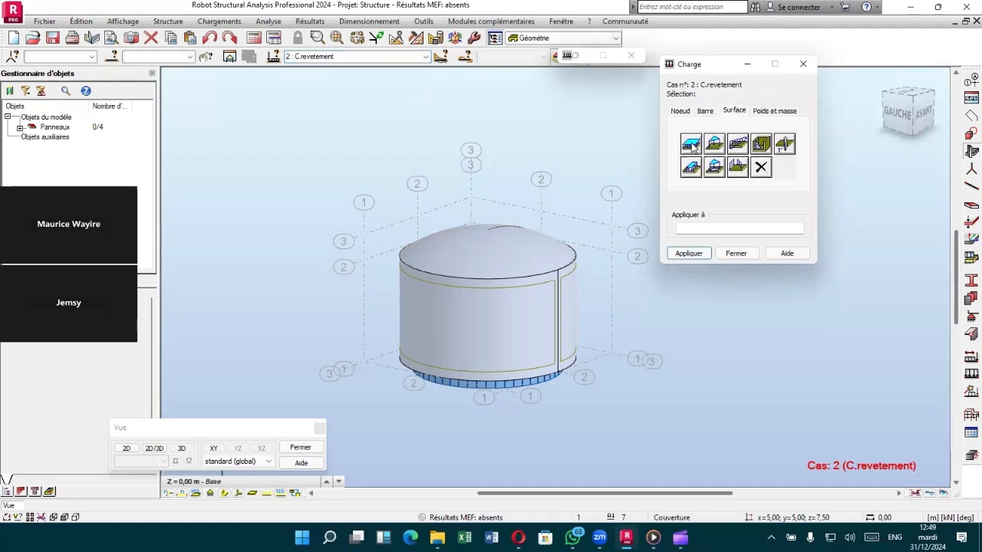
left_click(691, 144)
double_click(753, 221)
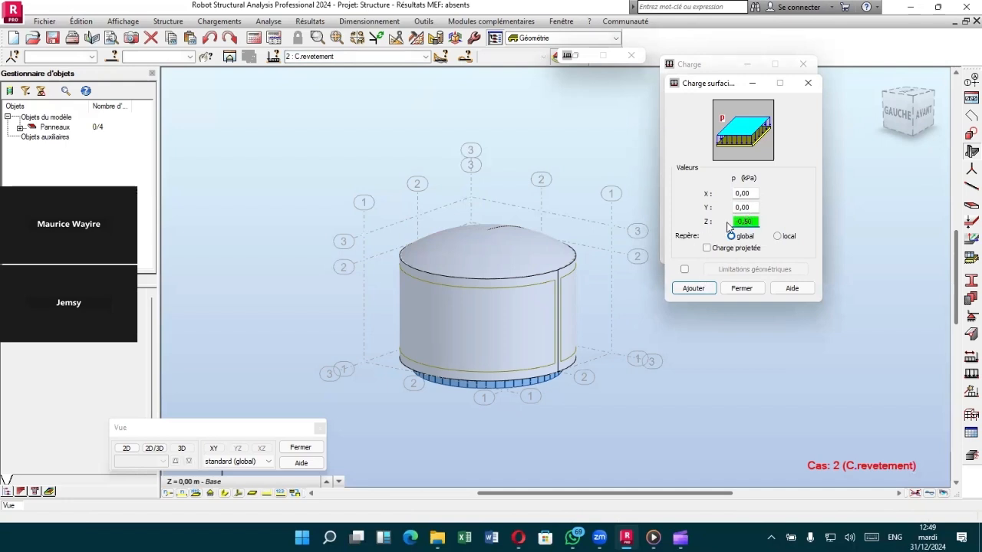
left_click(694, 289)
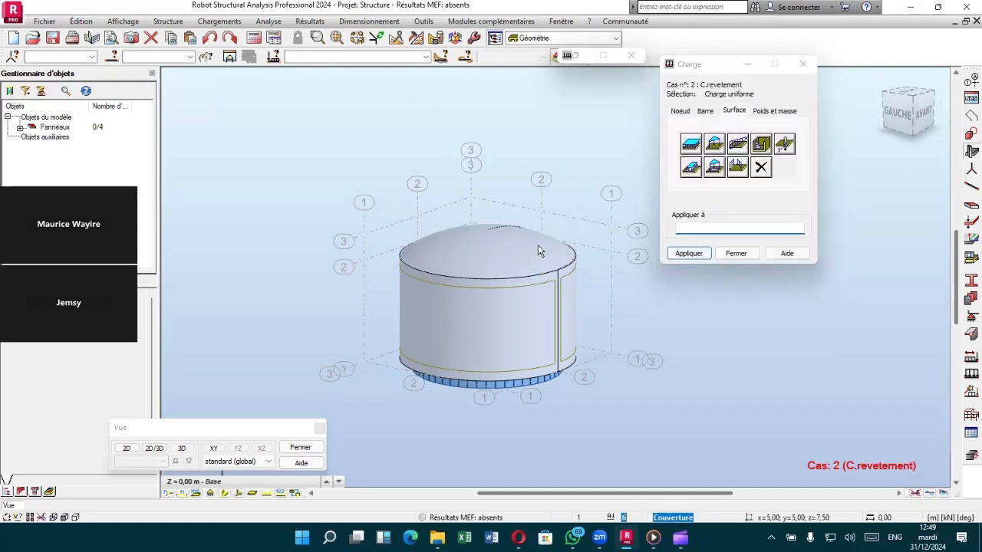
left_click(538, 244)
left_click(689, 253)
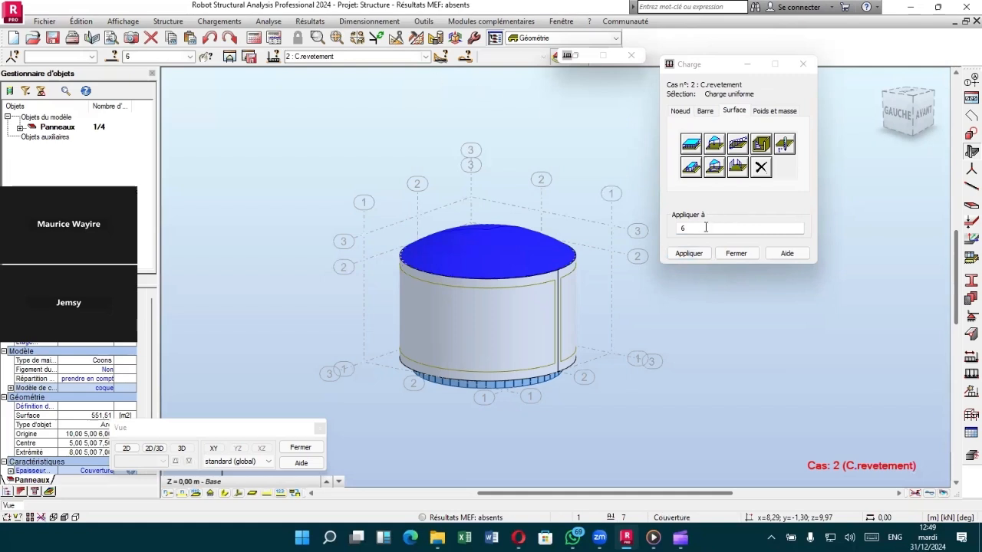
left_click(688, 257)
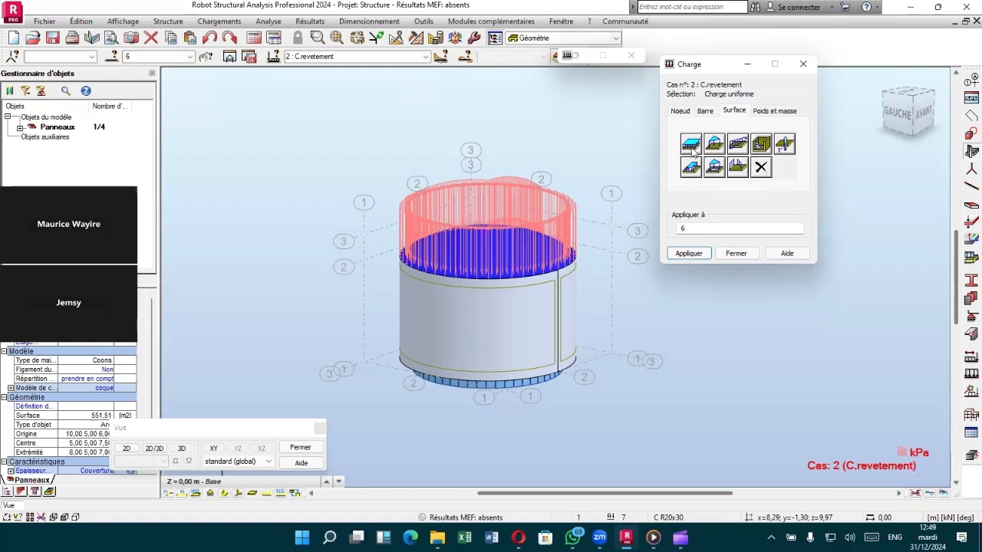
Step: Apply a uniform surface load of -0,50 kPa in global Z to the dome (panel 6) under load case 4 (C.d'entretien)
left_click(427, 57)
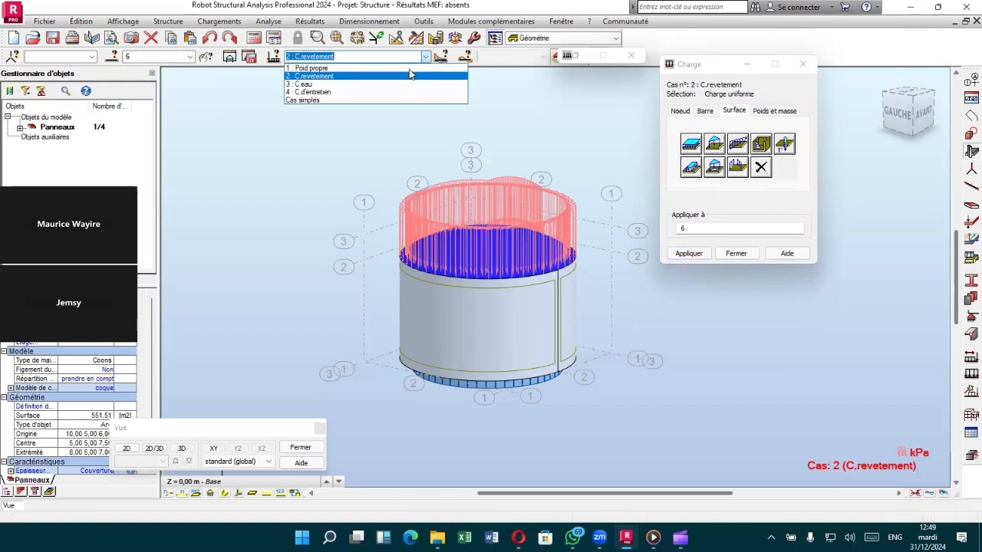
left_click(377, 94)
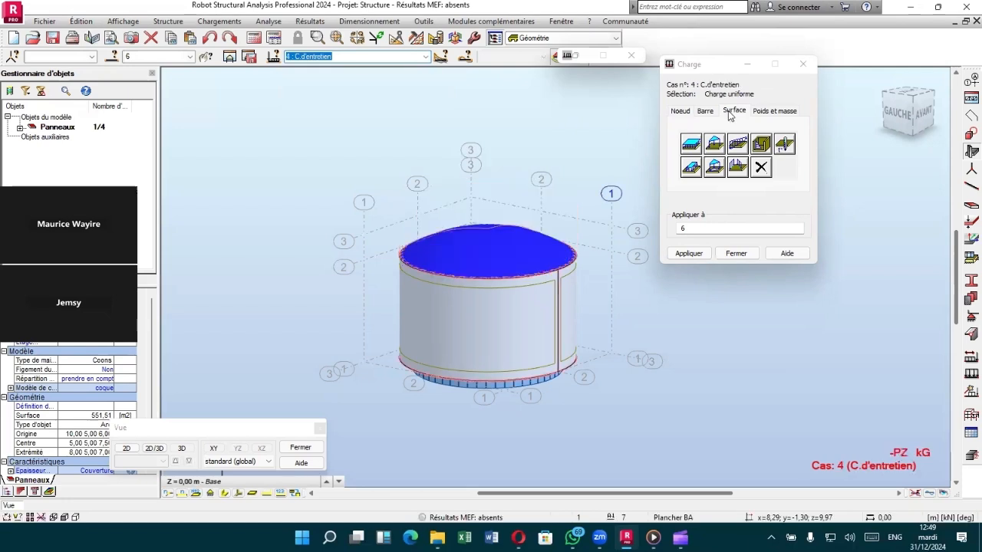
left_click(357, 56)
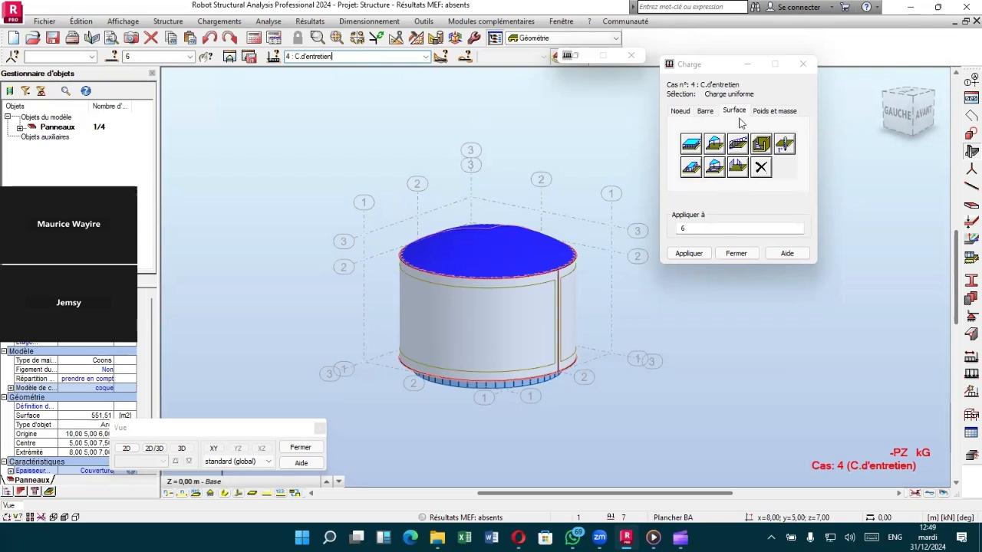
left_click(691, 144)
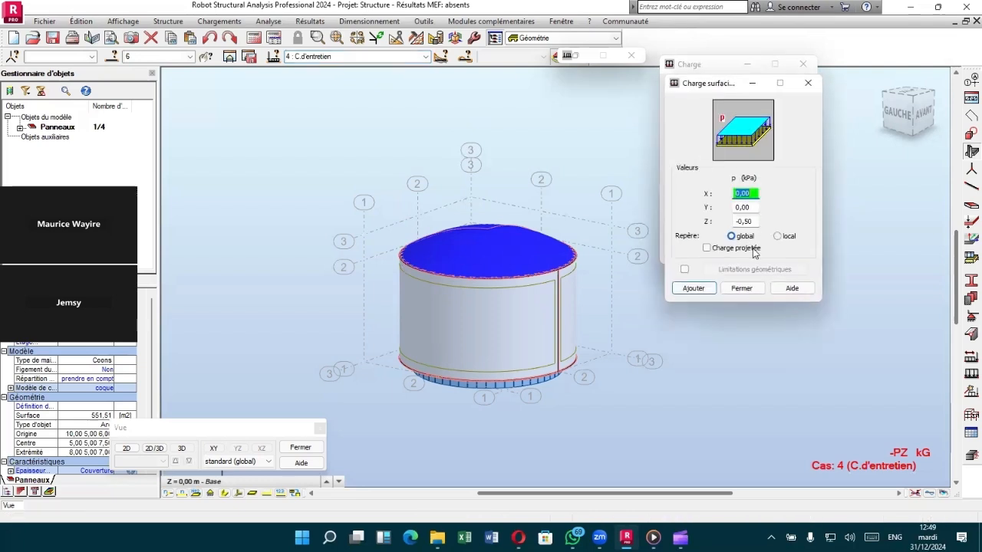
double_click(752, 220)
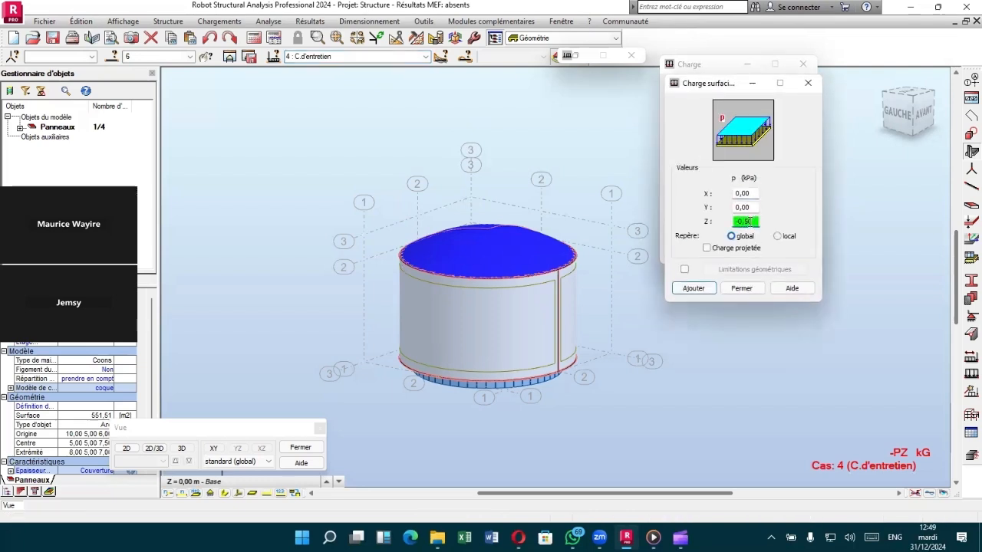
left_click(693, 288)
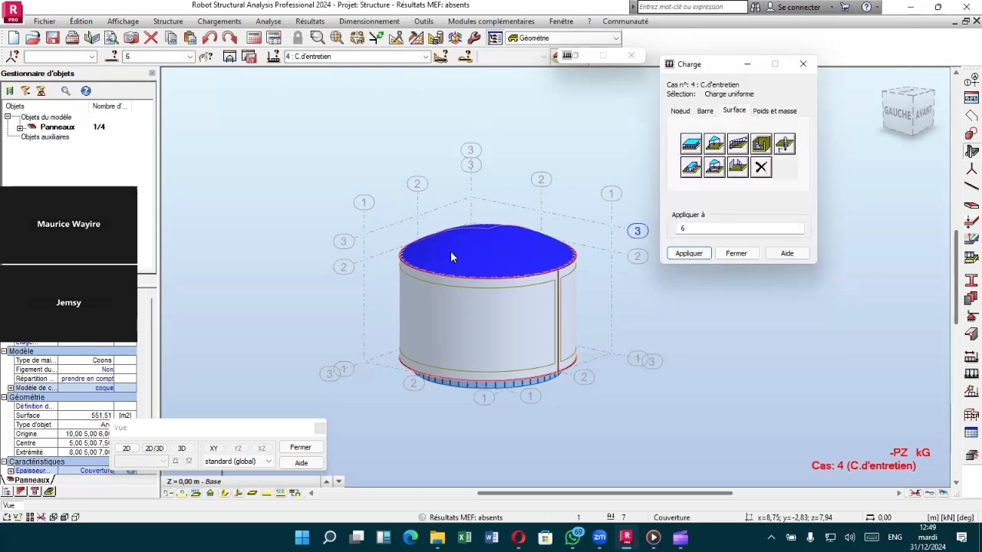
left_click(691, 254)
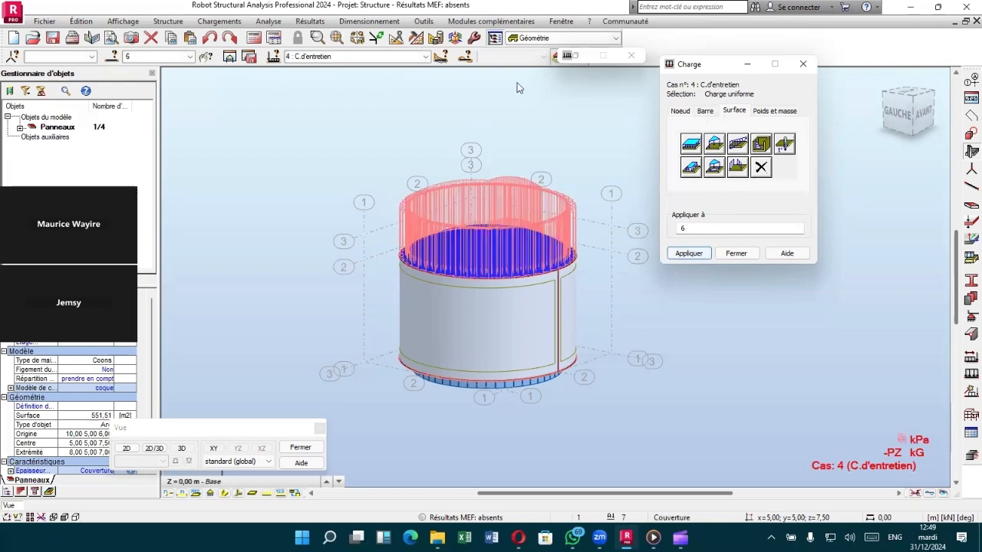
Step: Make load case 3 (C.eau) active, clear the dome selection and restart the load definition
left_click(426, 57)
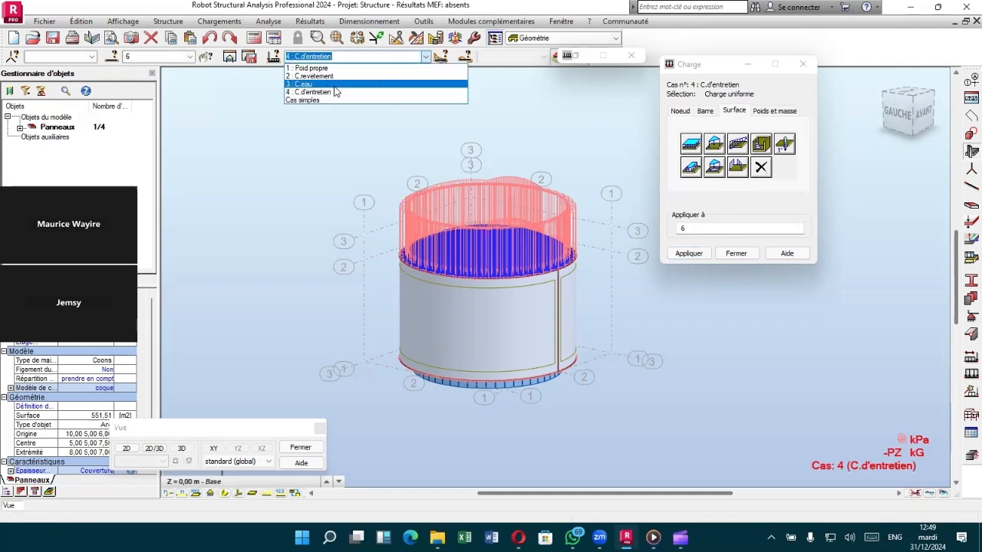
left_click(303, 84)
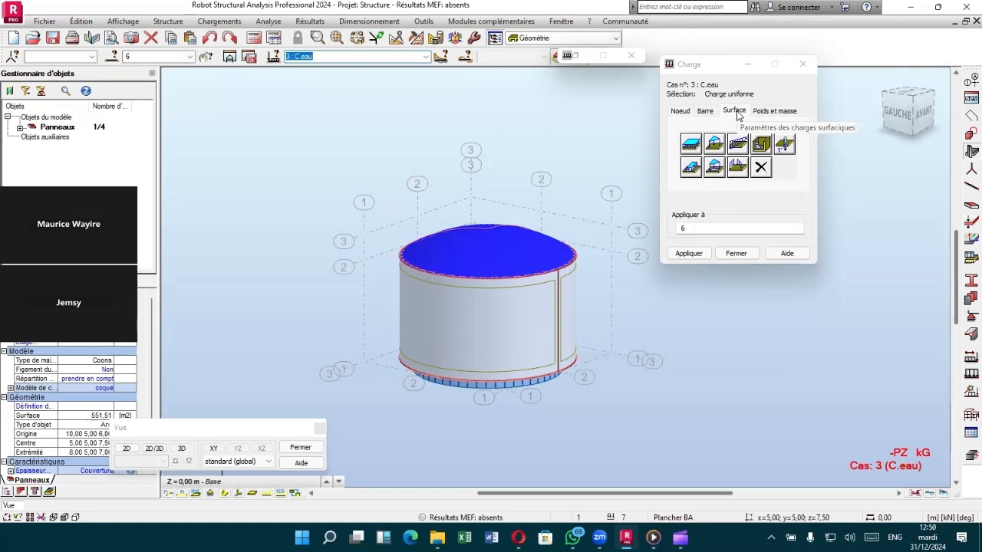
left_click(804, 63)
left_click(482, 276)
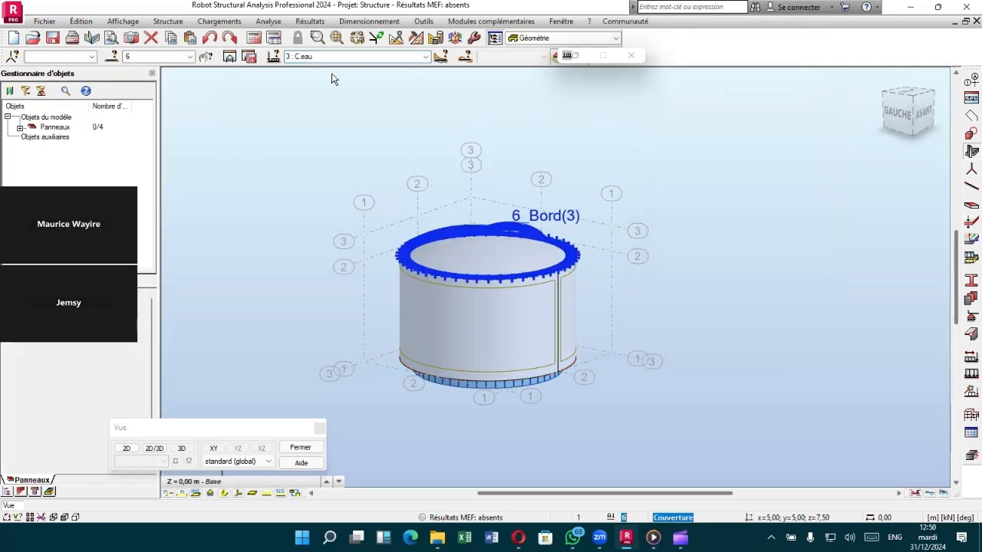
left_click(221, 21)
left_click(238, 47)
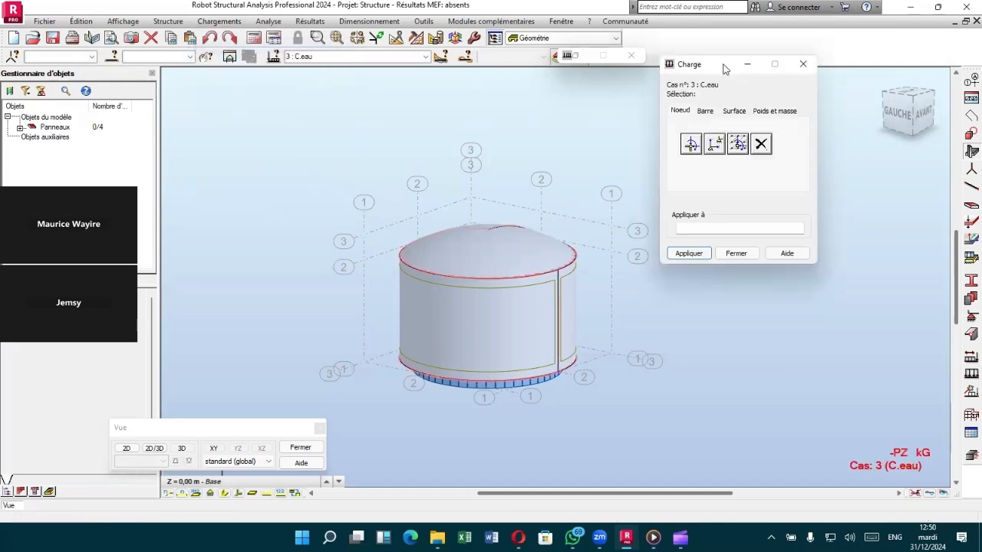
Step: Define a hydrostatic pressure surface load with a liquid weight of 1000 kG/m3, a liquid level of 5,00 m and the -Z direction
left_click(755, 121)
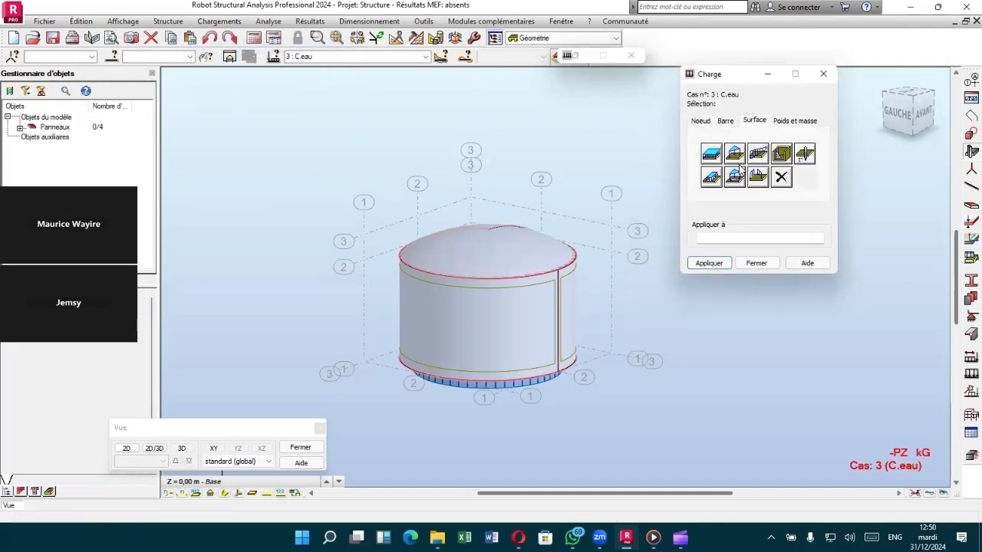
left_click(783, 154)
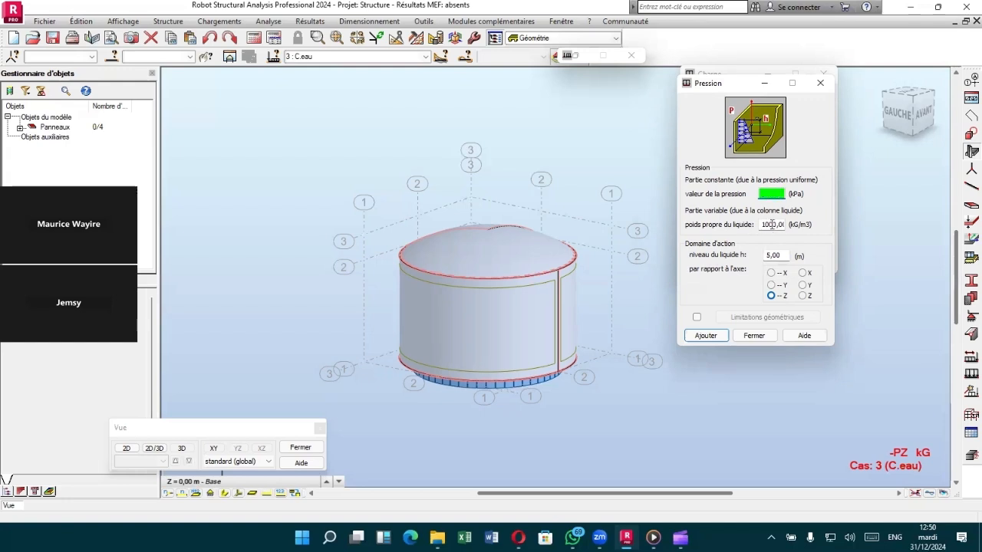
double_click(772, 224)
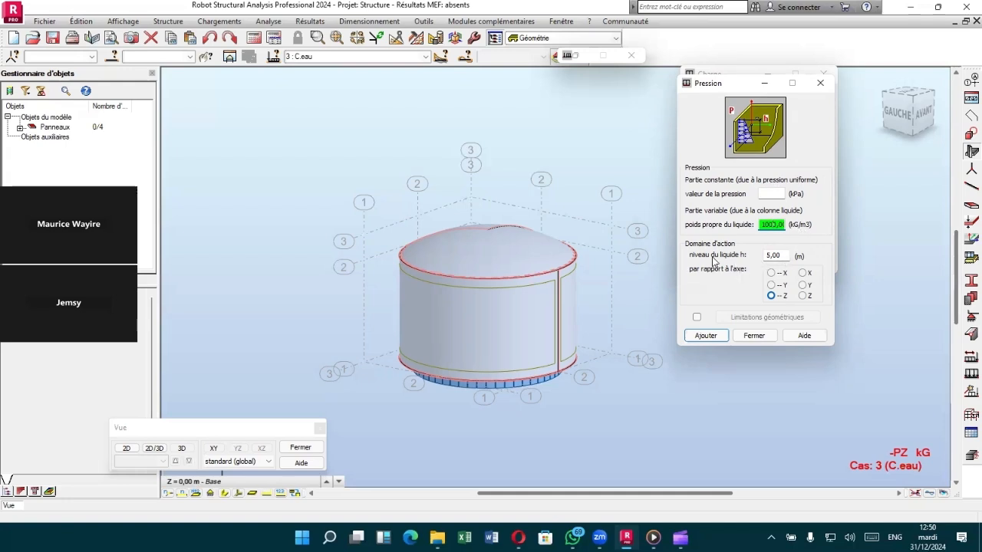
left_click_drag(769, 256, 782, 257)
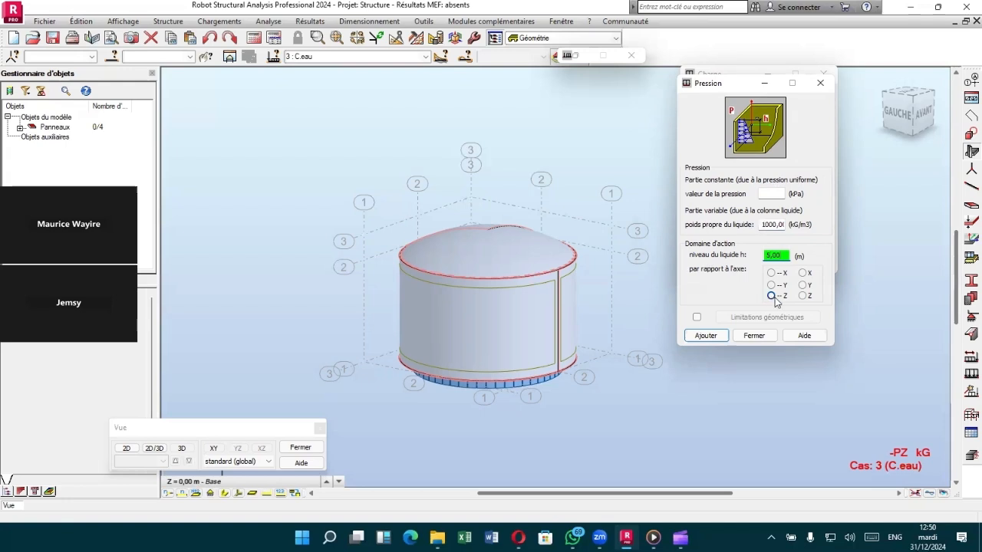
left_click(704, 337)
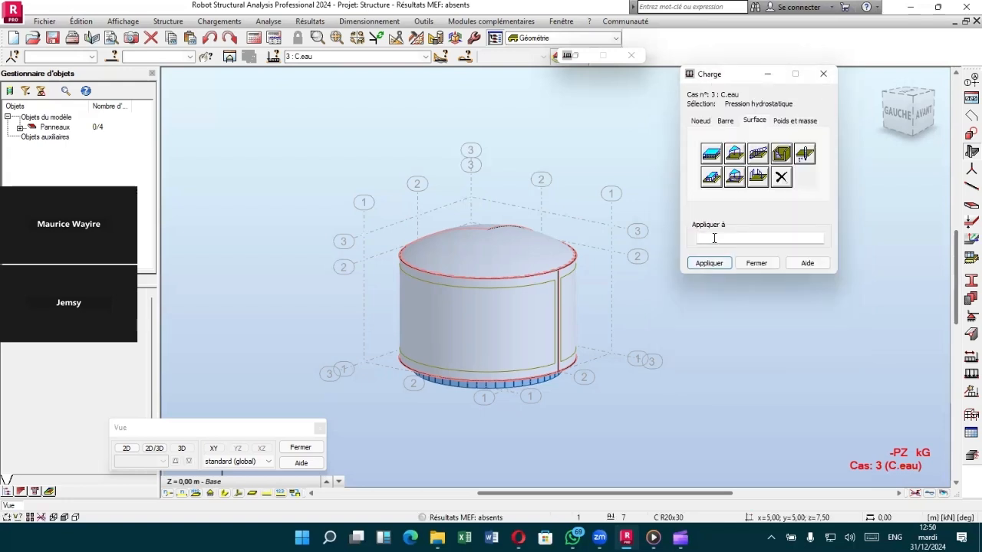
Step: Apply the hydrostatic pressure to both cylindrical wall panels (3 and 4) of the tank
left_click(494, 310)
left_click(571, 311, "ctrl")
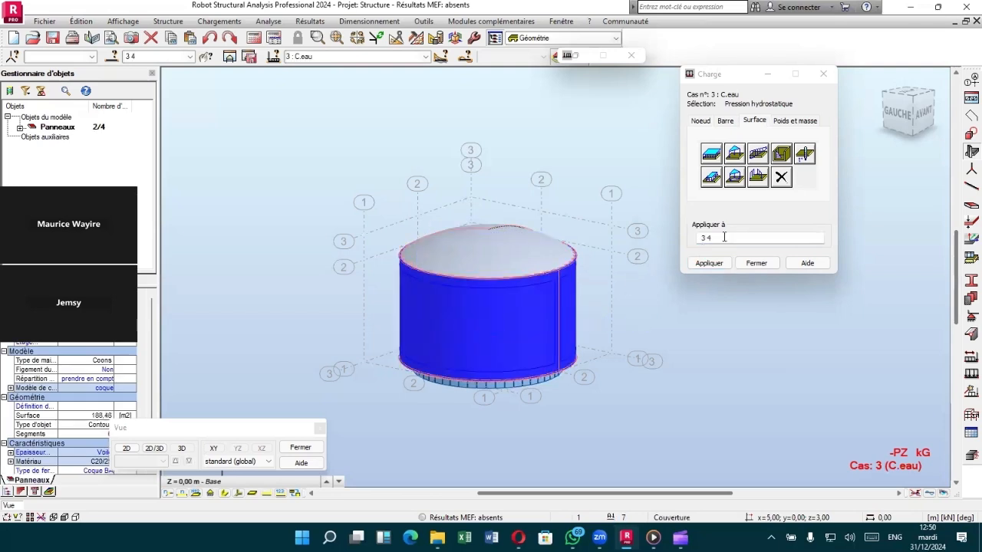
left_click(709, 263)
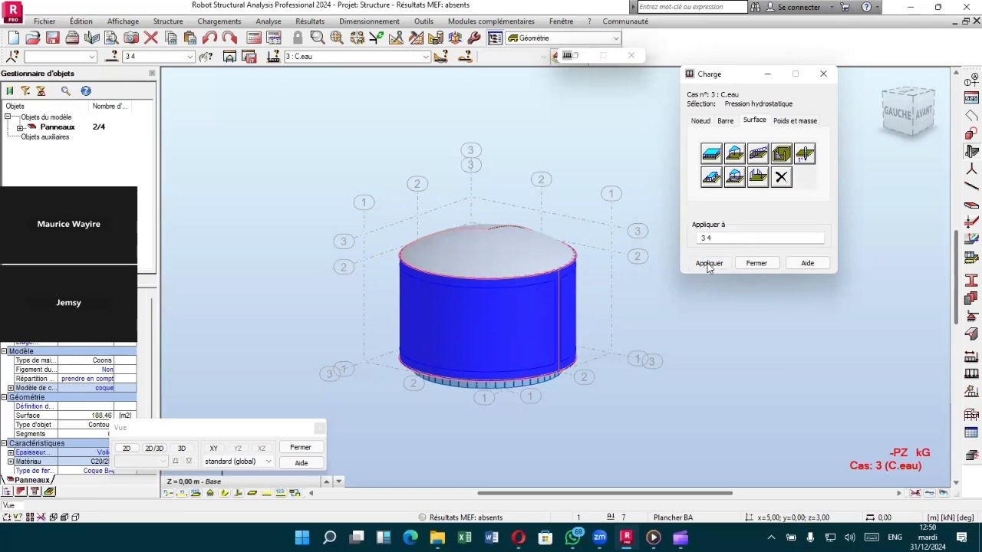
scroll(309, 320, "down", 3)
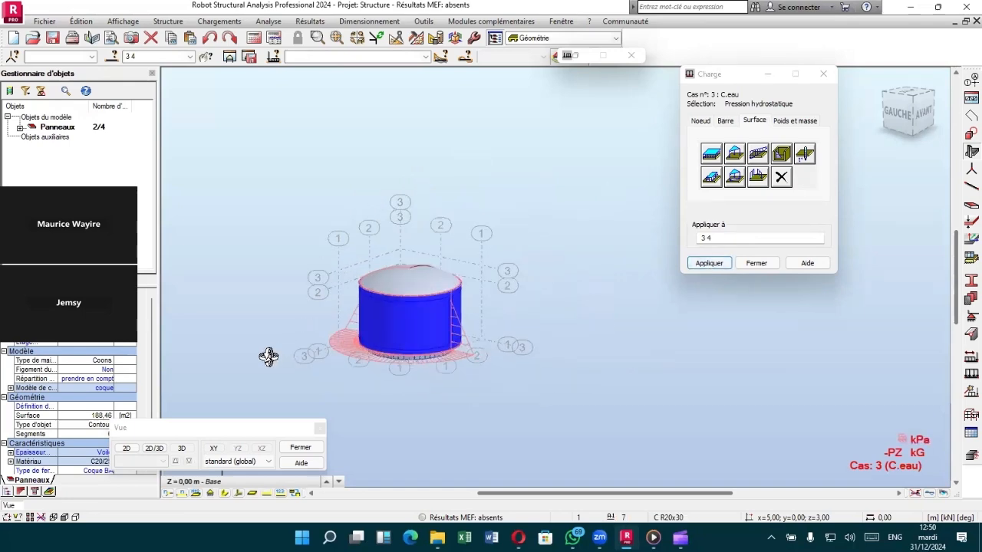
Step: Examine the hydrostatic pressure diagram around the tank wall and close the load definition
middle_click_drag(268, 355, 336, 359, "shift")
scroll(338, 359, "up", 5)
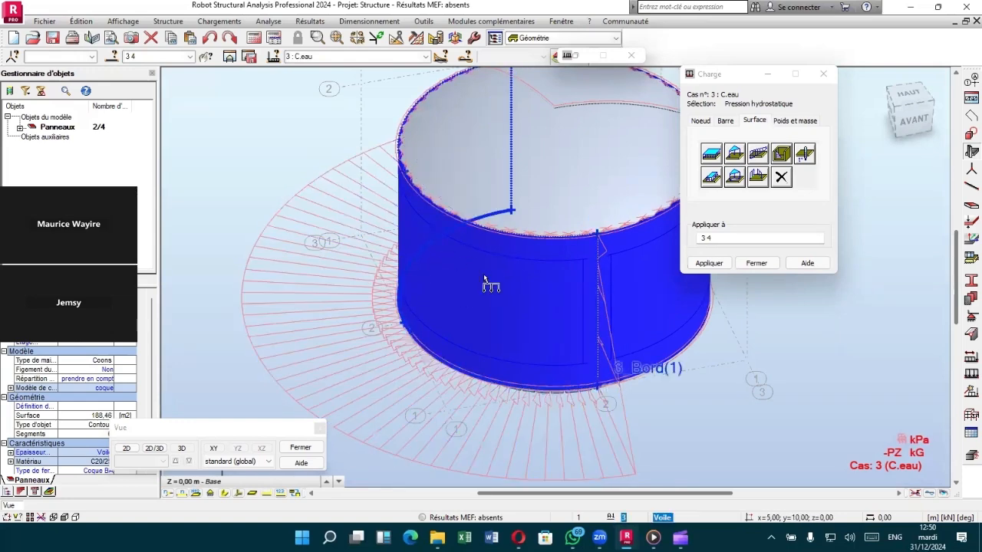
scroll(564, 399, "down", 3)
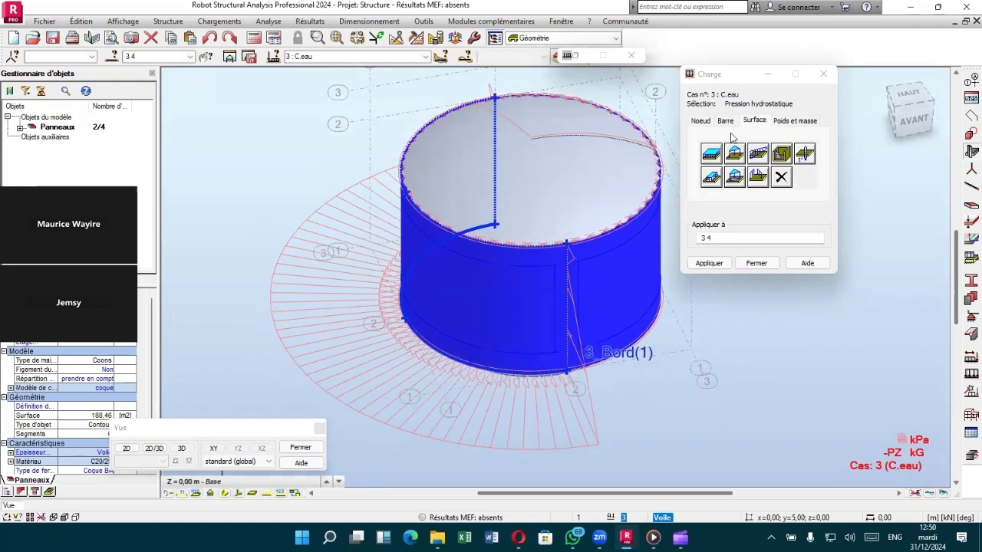
left_click(824, 75)
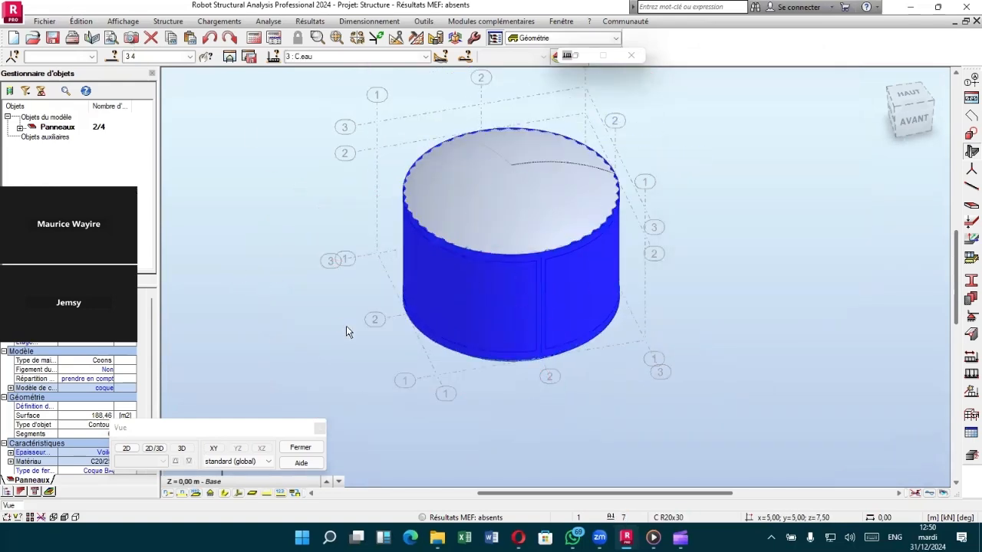
Step: Isolate the two cylindrical wall panels (3 and 4) in a new substructure view
left_click(346, 332)
left_click(460, 292)
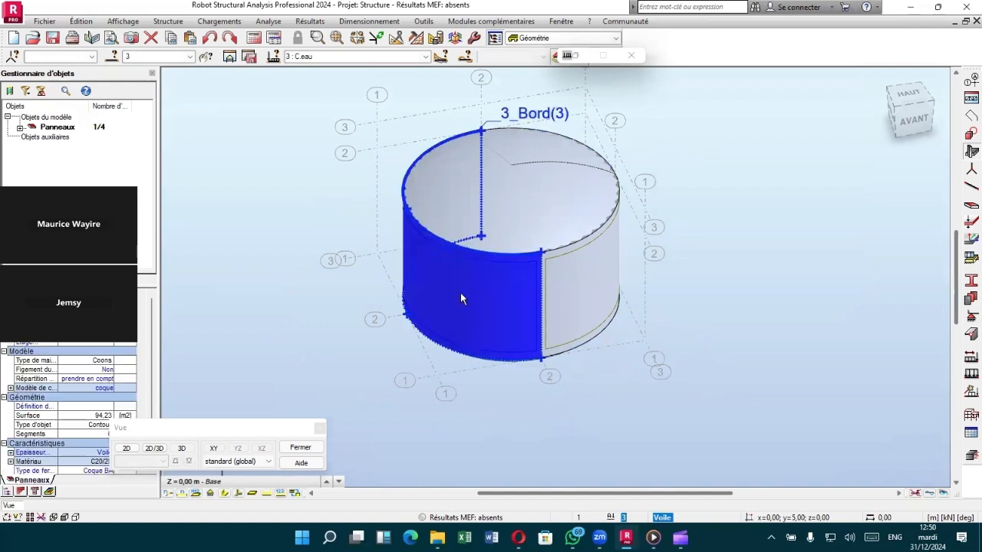
left_click(574, 289)
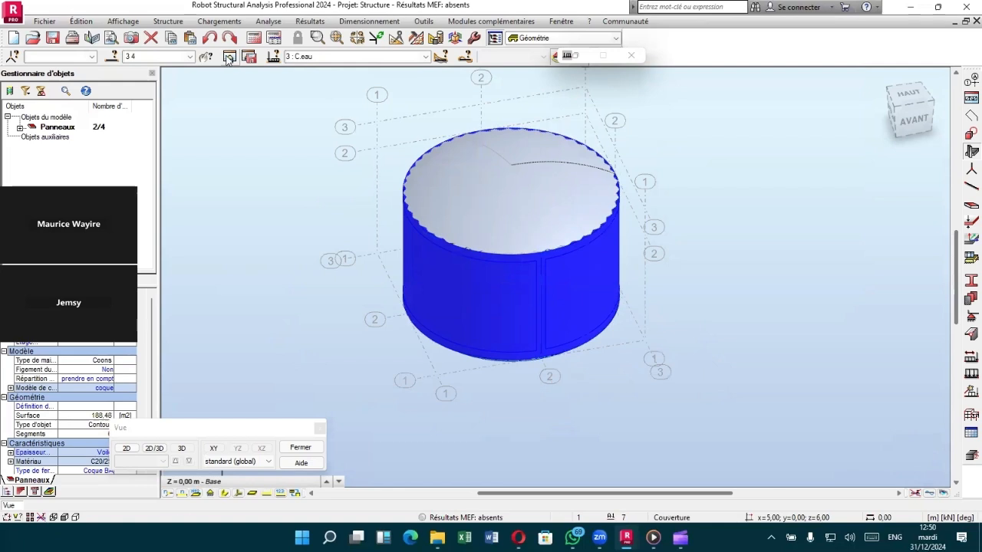
left_click(229, 58)
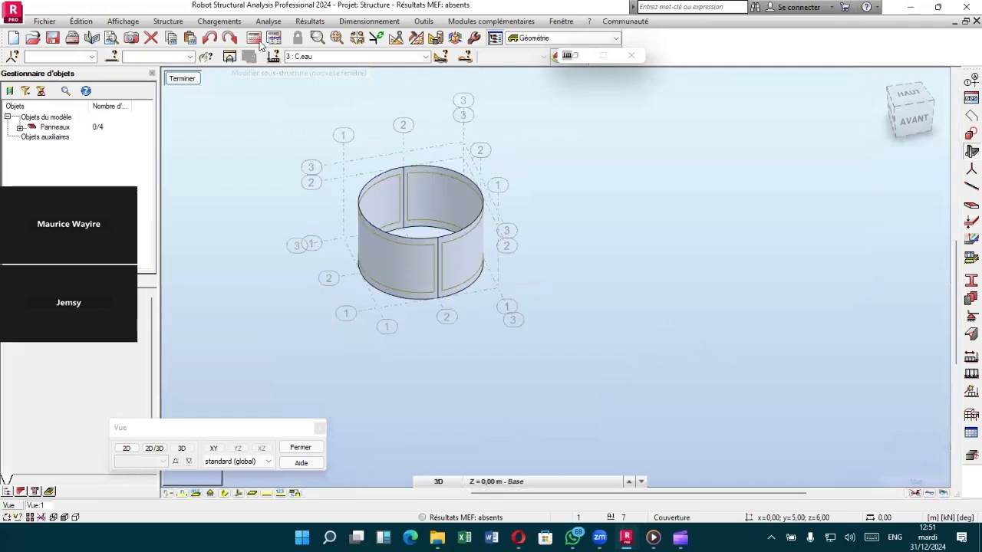
Step: Display the C.eau loads on the isolated walls through the load definition and examine the pressure direction on both panels
left_click(220, 21)
left_click(232, 47)
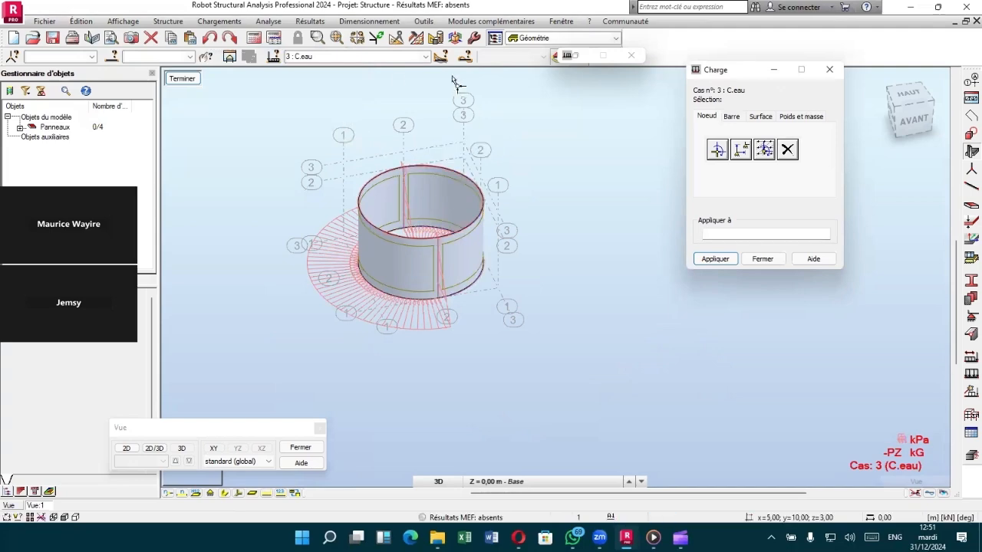
left_click_drag(757, 74, 765, 75)
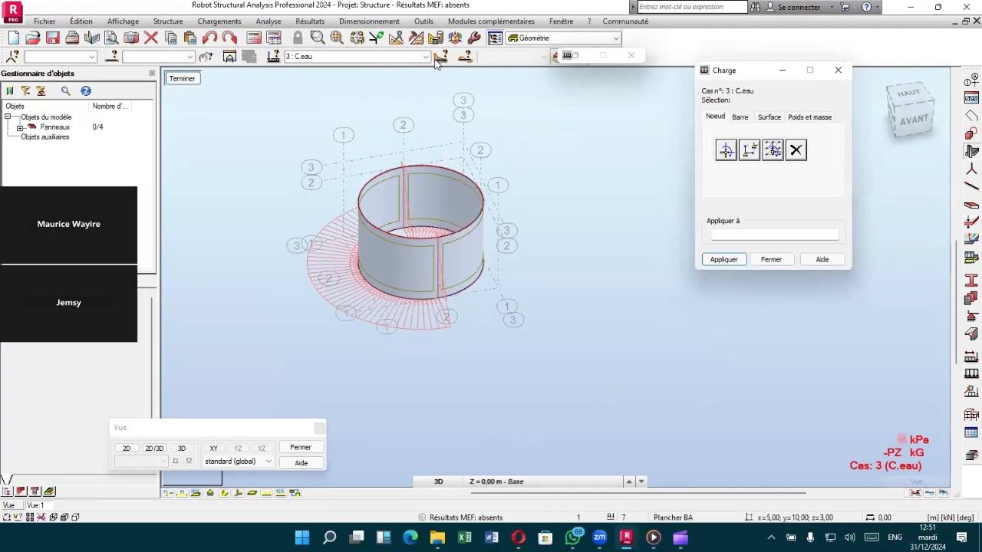
scroll(452, 220, "up", 2)
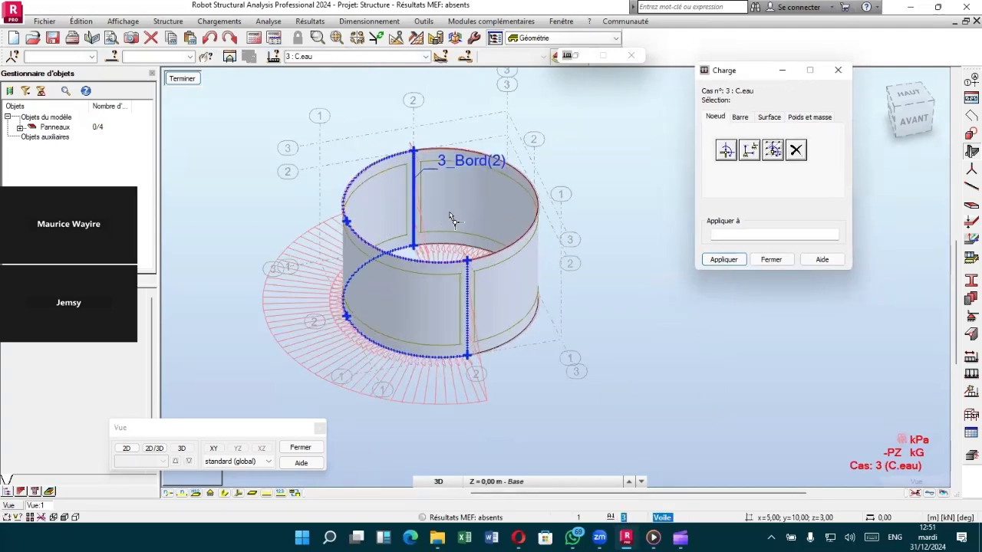
scroll(453, 220, "up", 5)
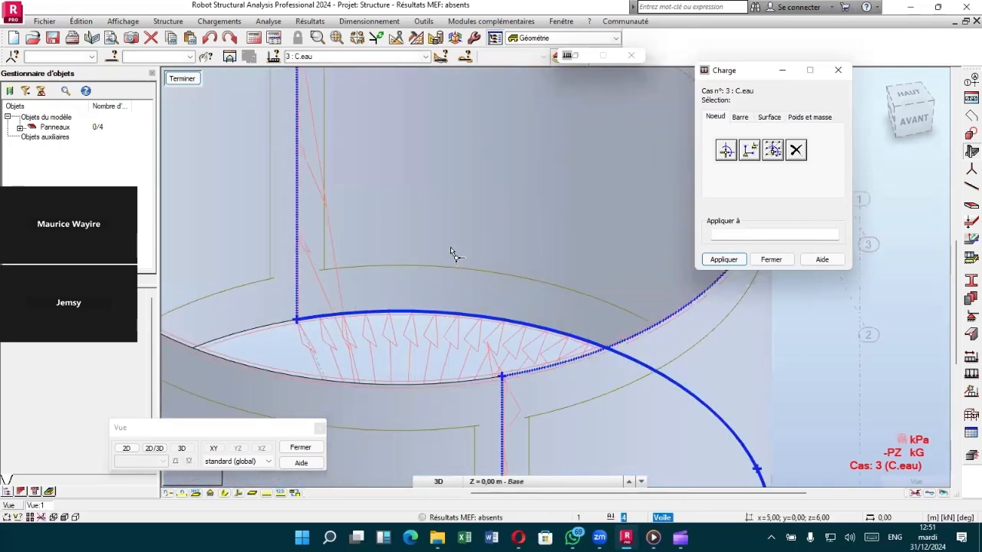
scroll(451, 254, "down", 2)
mouse_move(449, 262)
middle_mouse_down("shift")
mouse_move(459, 274)
mouse_move(455, 252)
middle_mouse_up("shift")
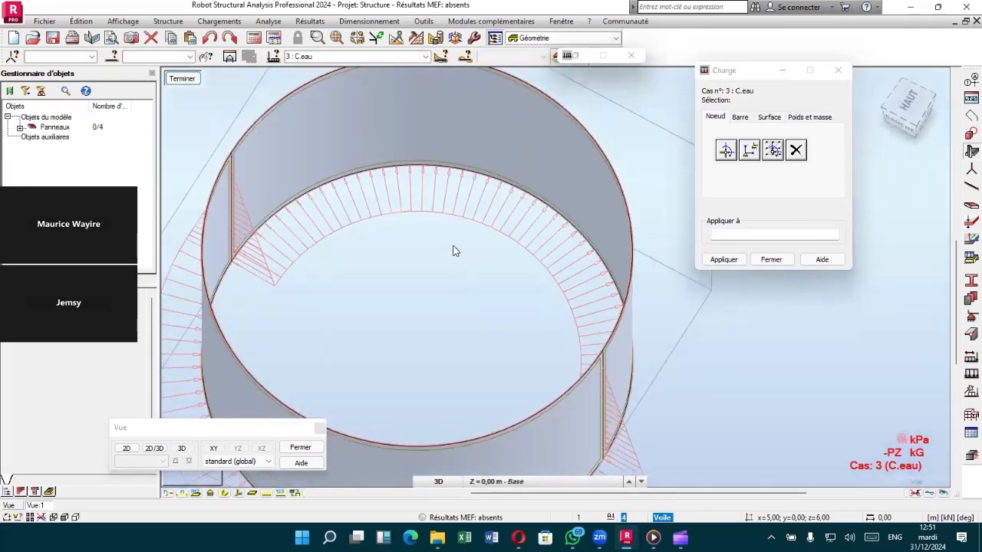
scroll(485, 110, "down", 4)
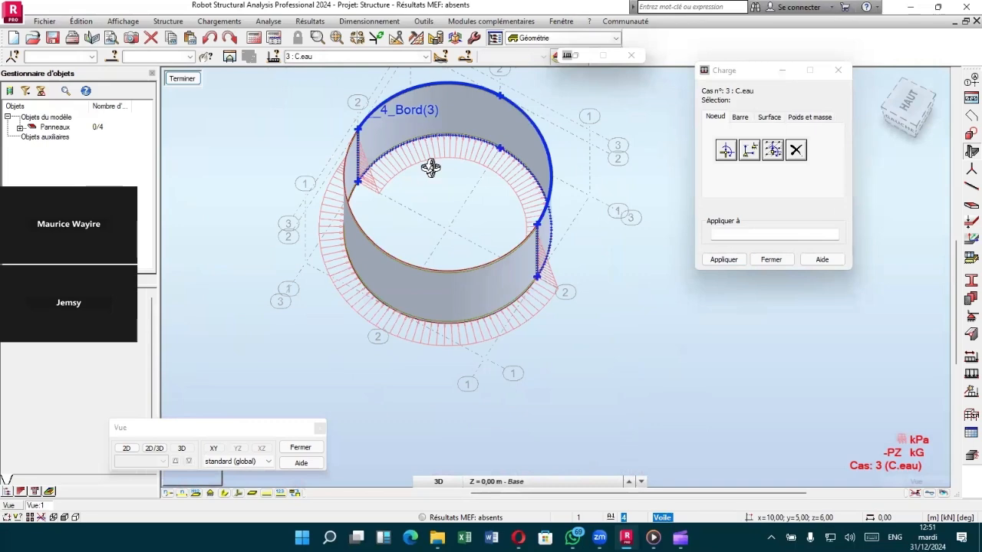
scroll(432, 167, "down", 2)
middle_click_drag(406, 274, 384, 268)
scroll(393, 192, "down", 3)
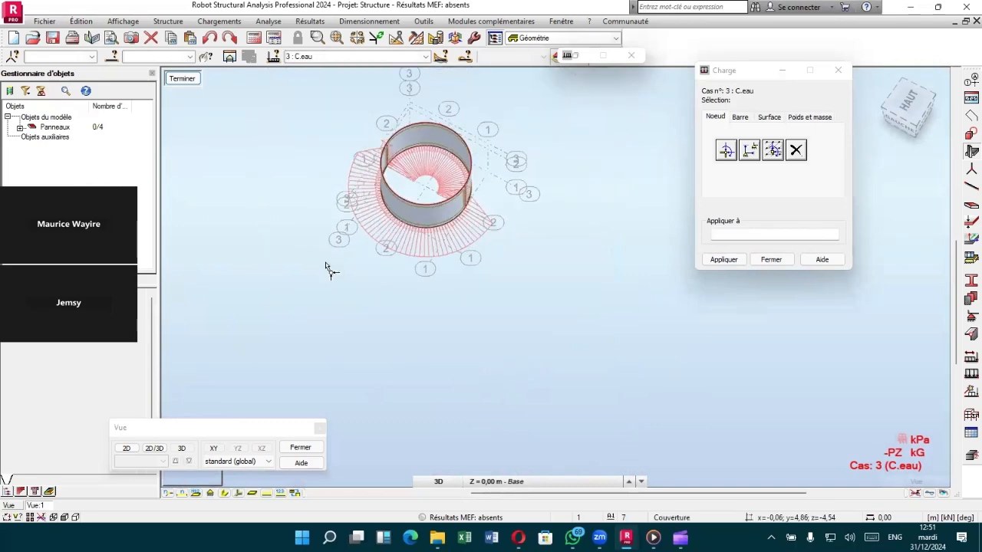
middle_click_drag(314, 265, 351, 158, "shift")
scroll(350, 156, "up", 3)
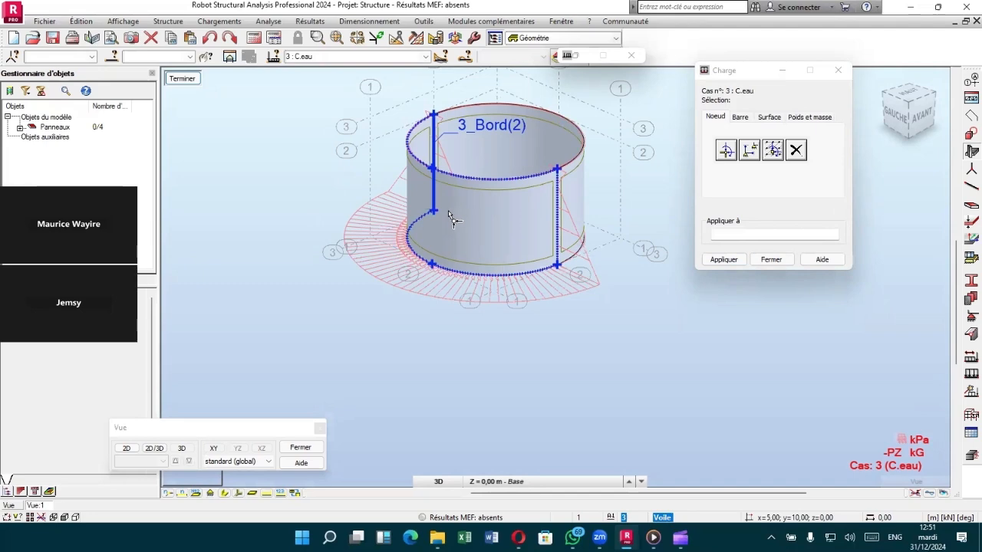
scroll(450, 218, "up", 2)
scroll(462, 267, "down", 5)
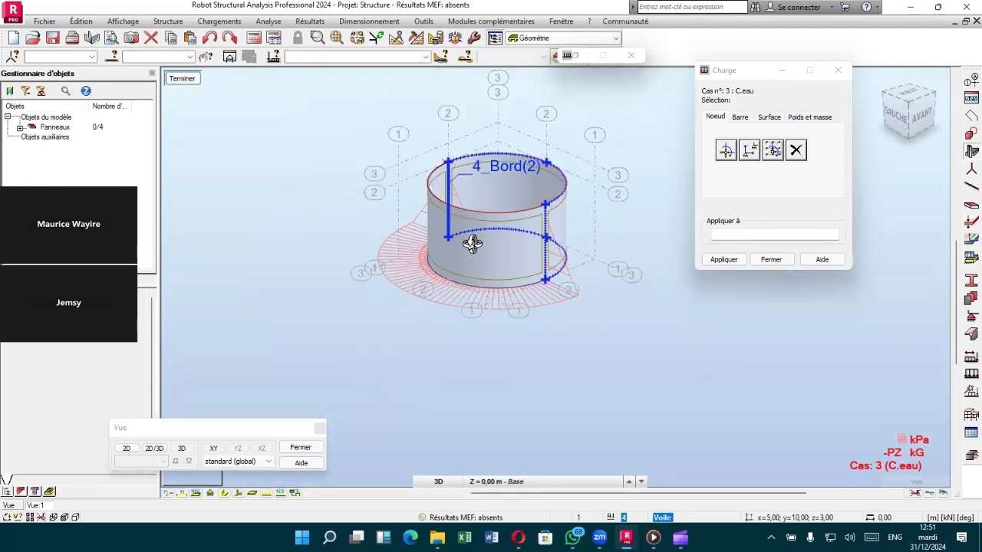
middle_click_drag(471, 242, 481, 239, "shift")
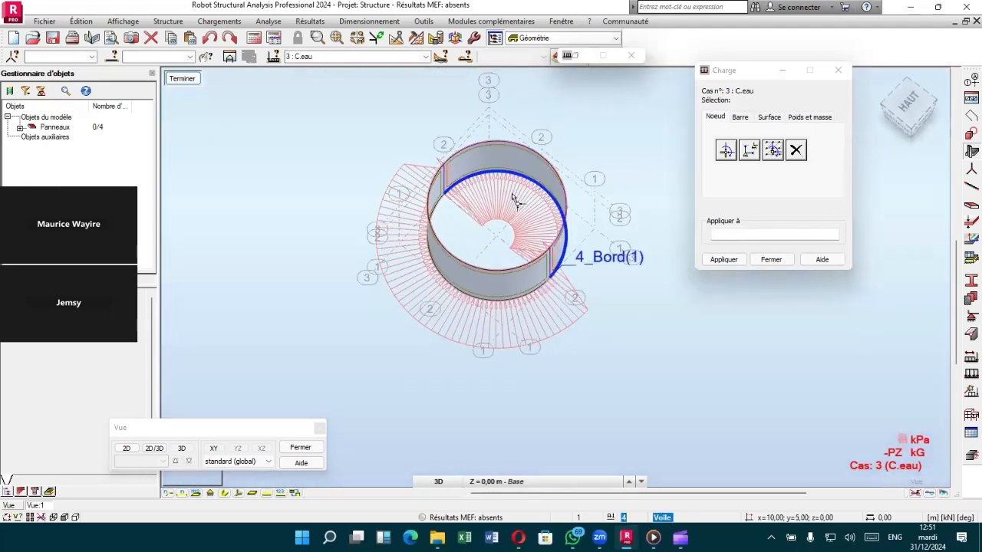
middle_click_drag(428, 284, 416, 220, "shift")
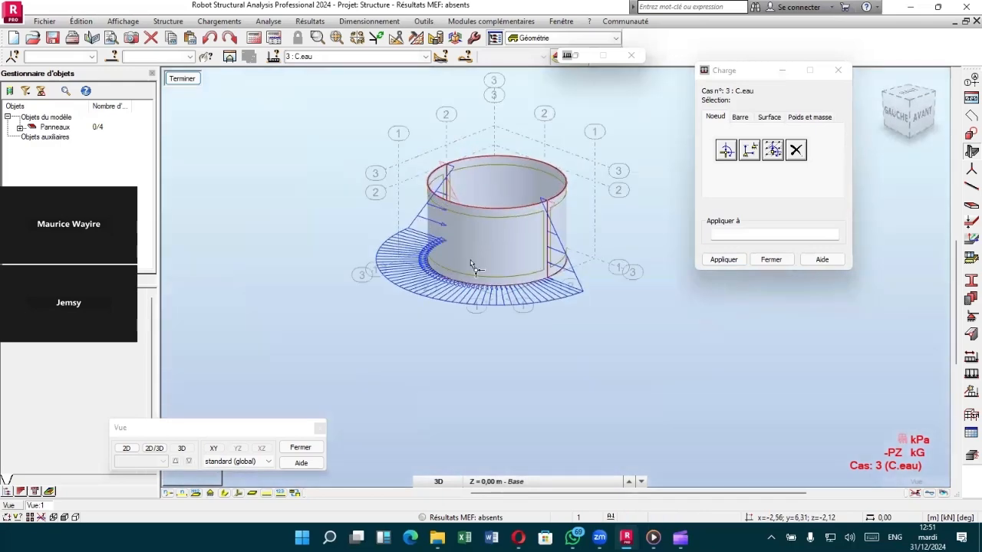
scroll(473, 231, "up", 2)
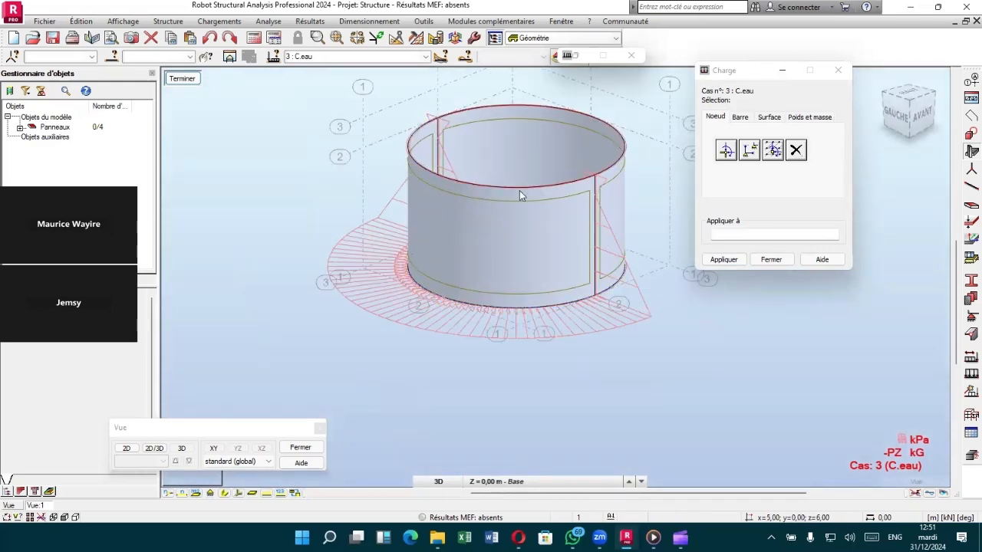
left_click(838, 71)
Step: Reverse the local Z axis orientation of wall panel 3
left_click(469, 204)
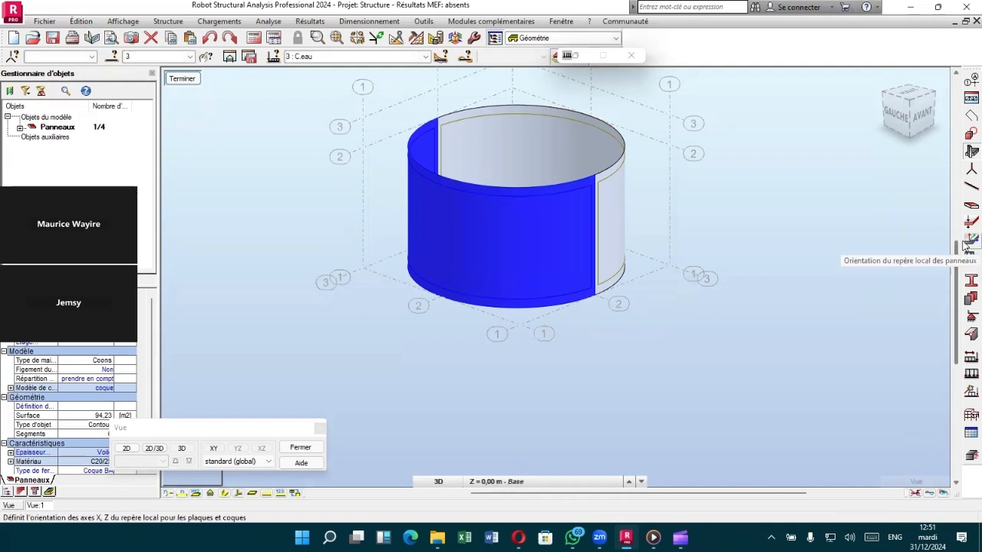
left_click(969, 244)
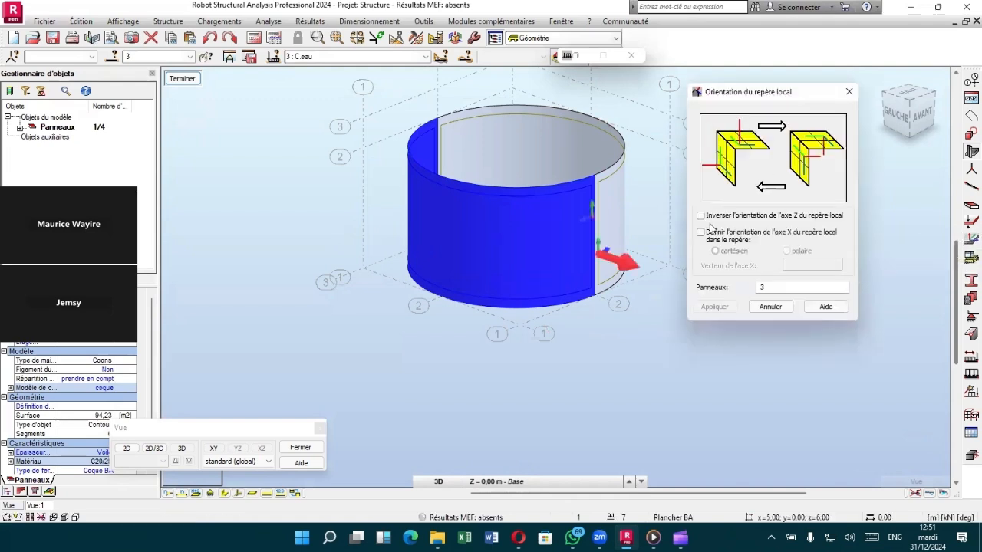
left_click(702, 217)
left_click(714, 307)
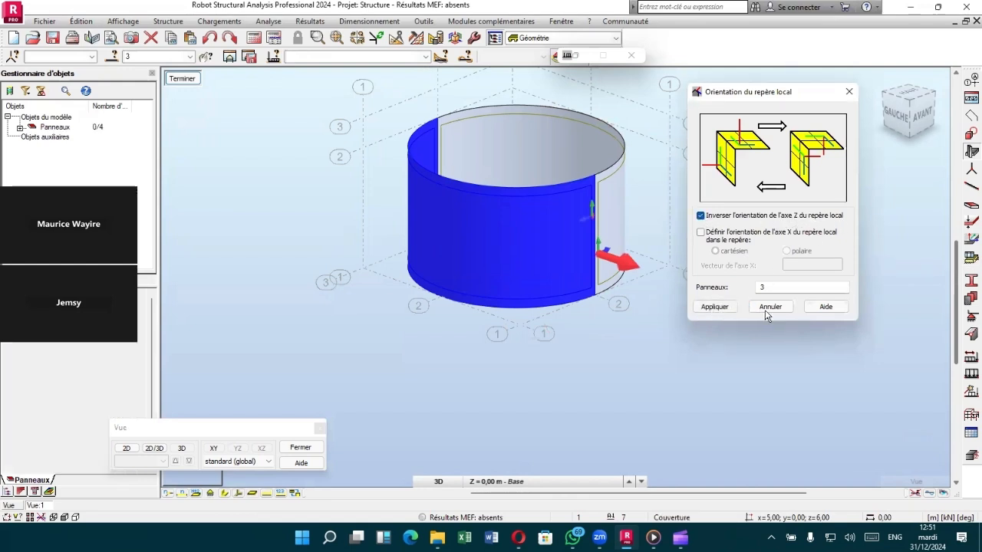
left_click(770, 307)
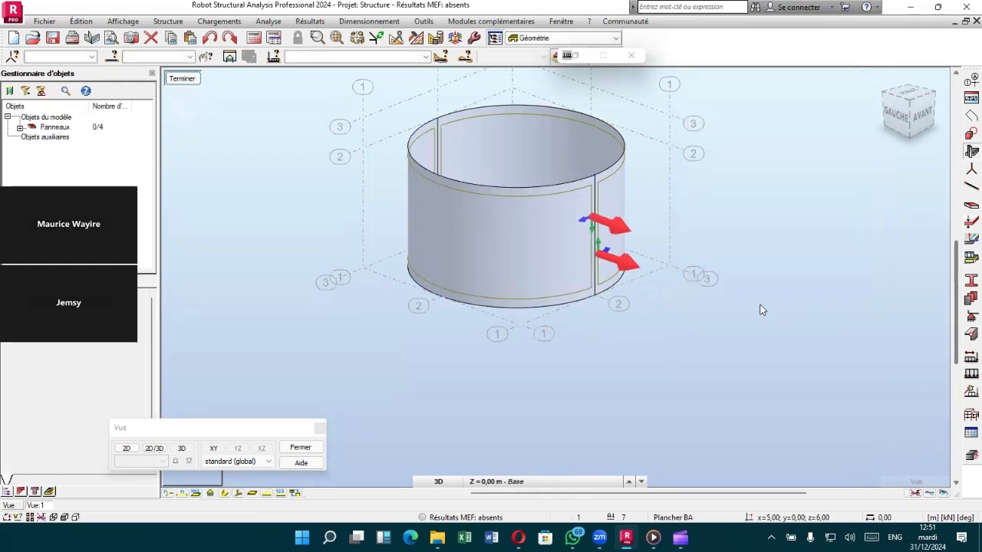
Step: Redisplay the C.eau loads on the isolated walls and check the hydrostatic pressure direction around the whole cylinder
left_click(217, 23)
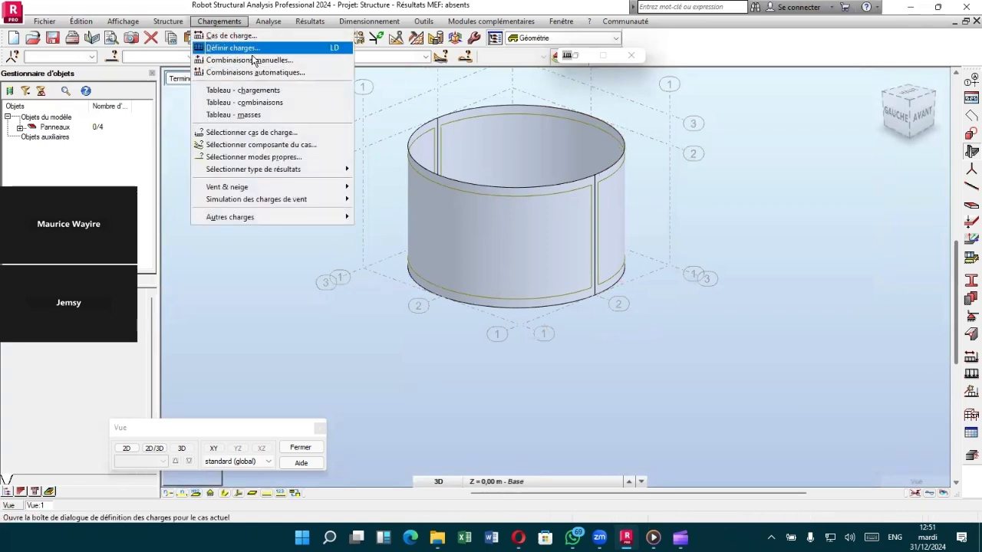
left_click(247, 52)
scroll(406, 294, "down", 3)
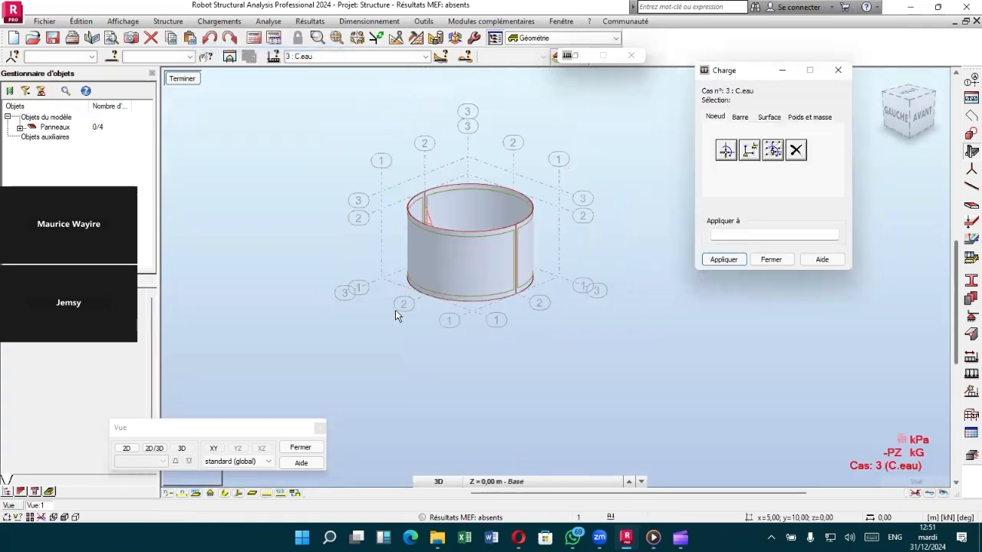
middle_click_drag(394, 317, 390, 370, "shift")
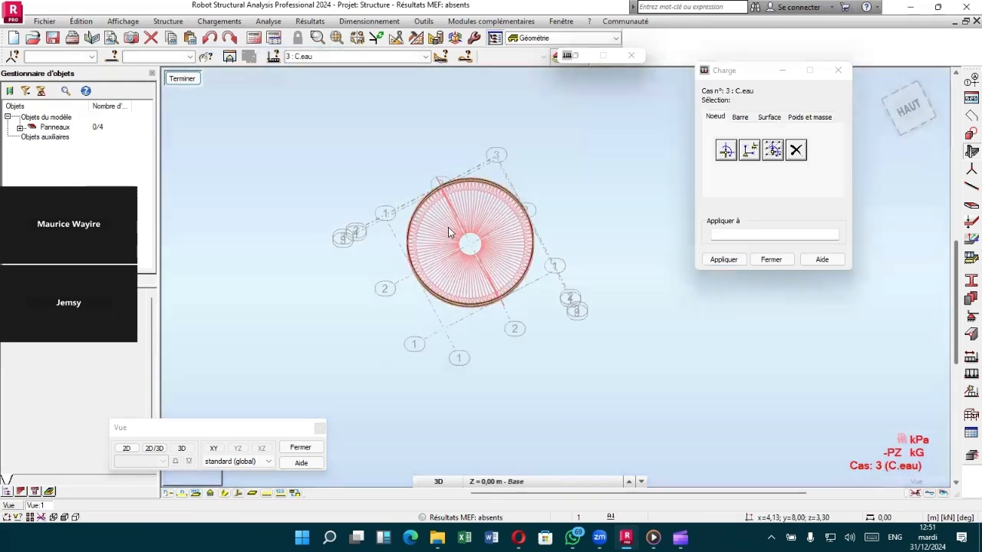
scroll(448, 232, "up", 5)
middle_click_drag(451, 210, 460, 198, "shift")
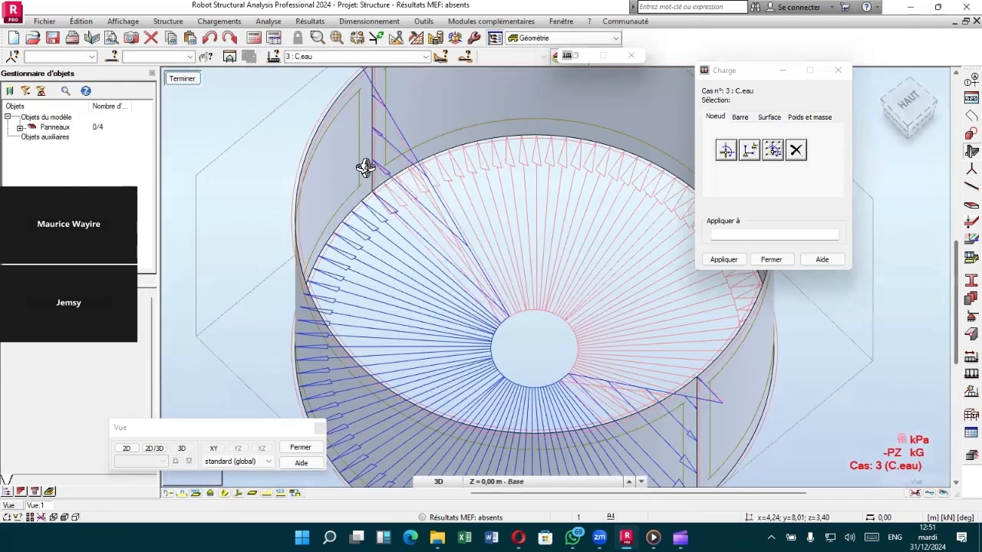
middle_click_drag(366, 168, 355, 106, "shift")
scroll(358, 115, "down", 3)
scroll(382, 163, "up", 3)
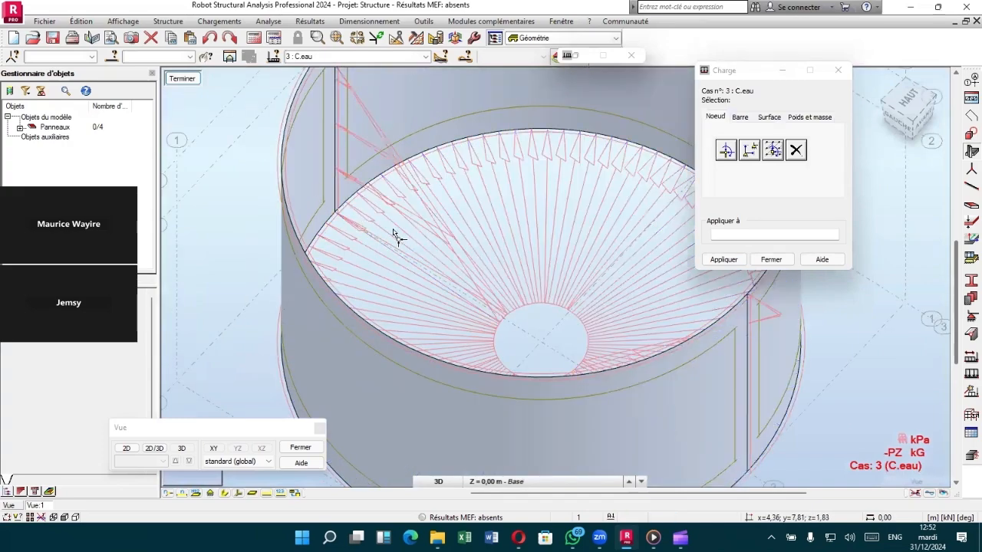
scroll(393, 234, "down", 2)
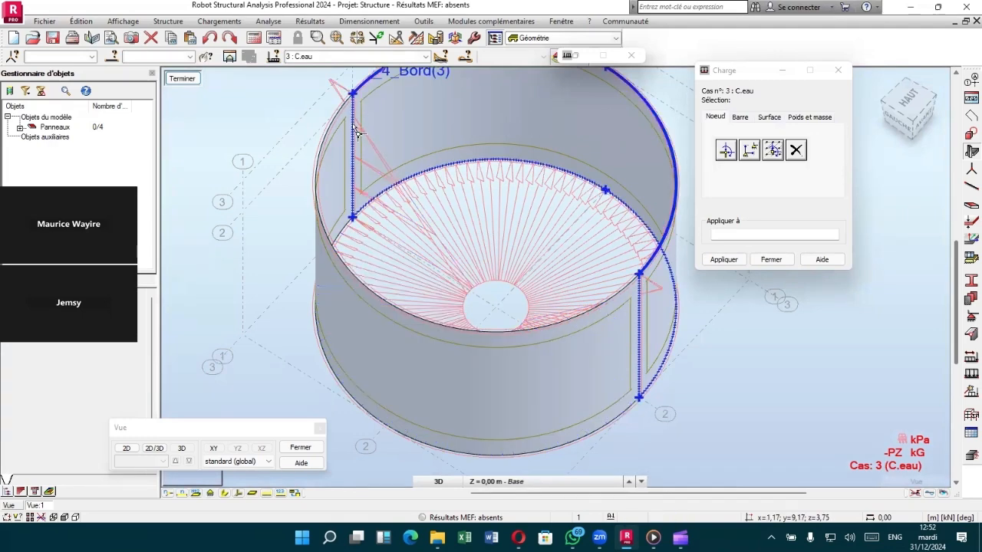
scroll(357, 132, "down", 4)
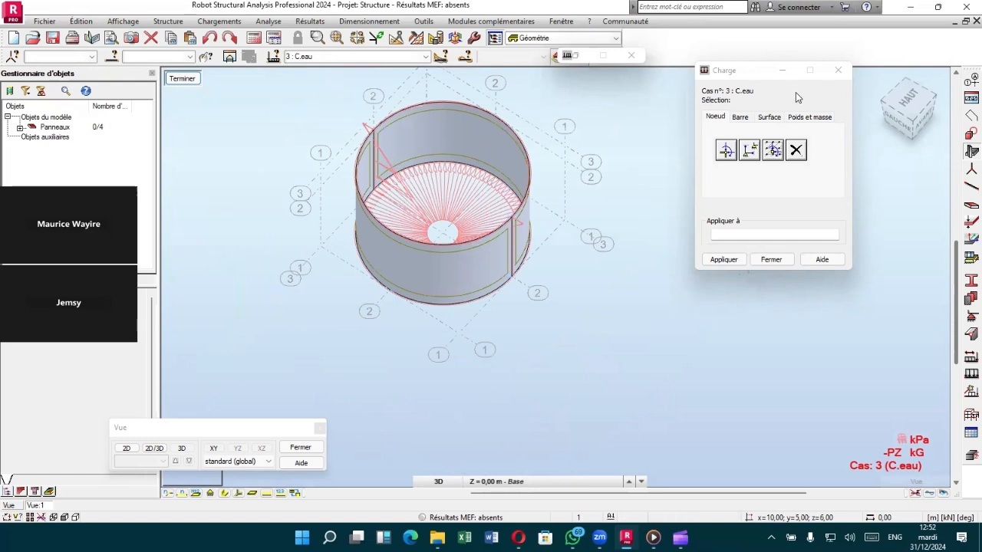
left_click(838, 70)
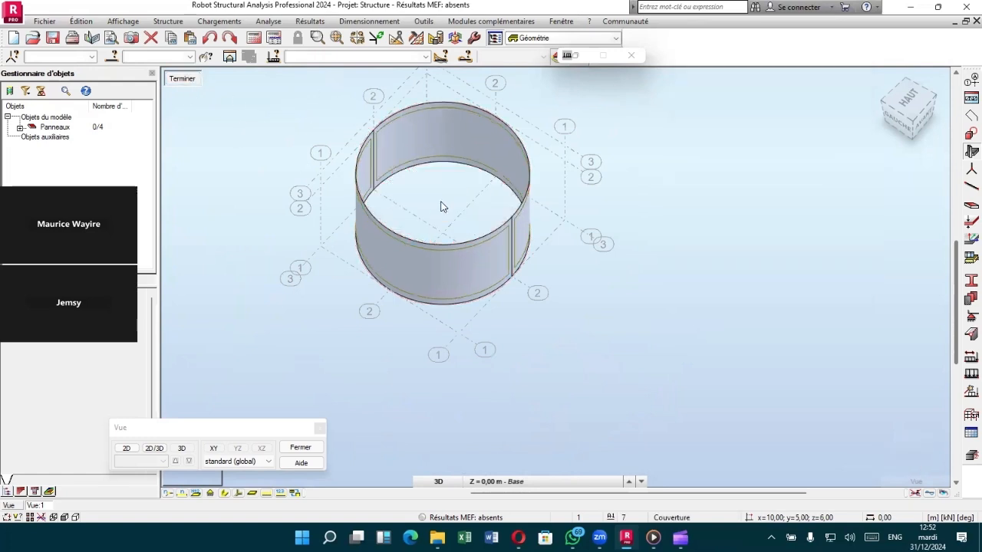
Step: Return to the full tank model from the isolated wall view and keep C.eau as the active load case
middle_click_drag(441, 205, 382, 151, "shift")
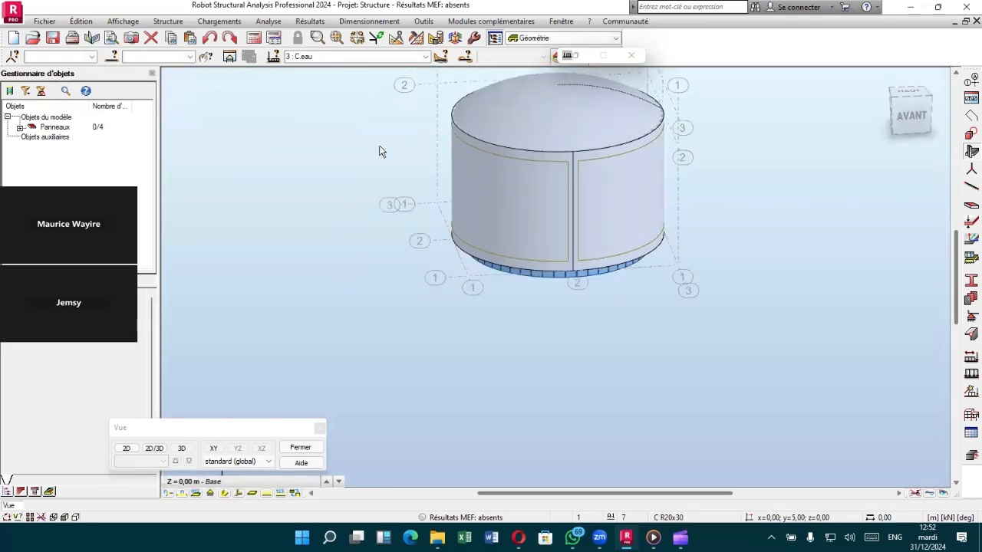
left_click(424, 57)
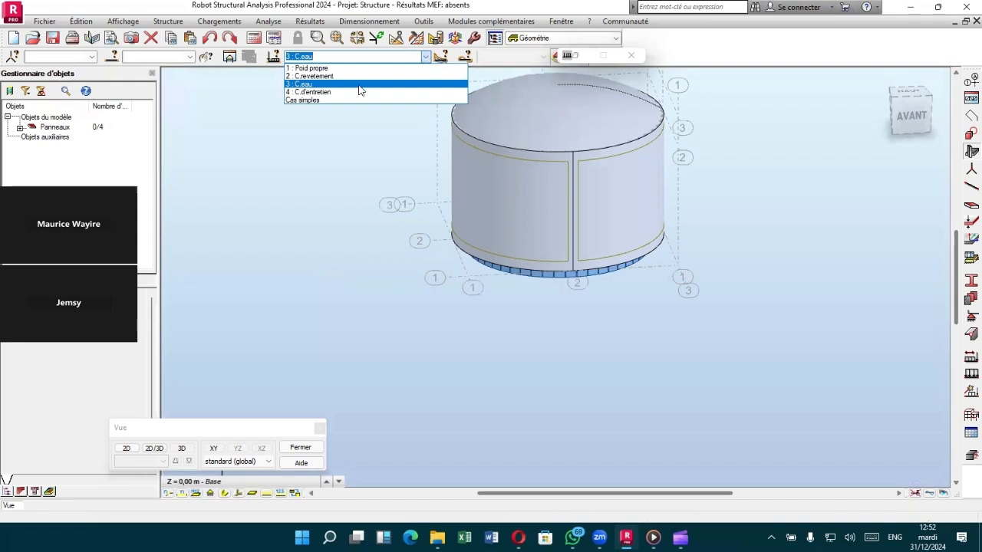
left_click(384, 161)
scroll(386, 164, "down", 2)
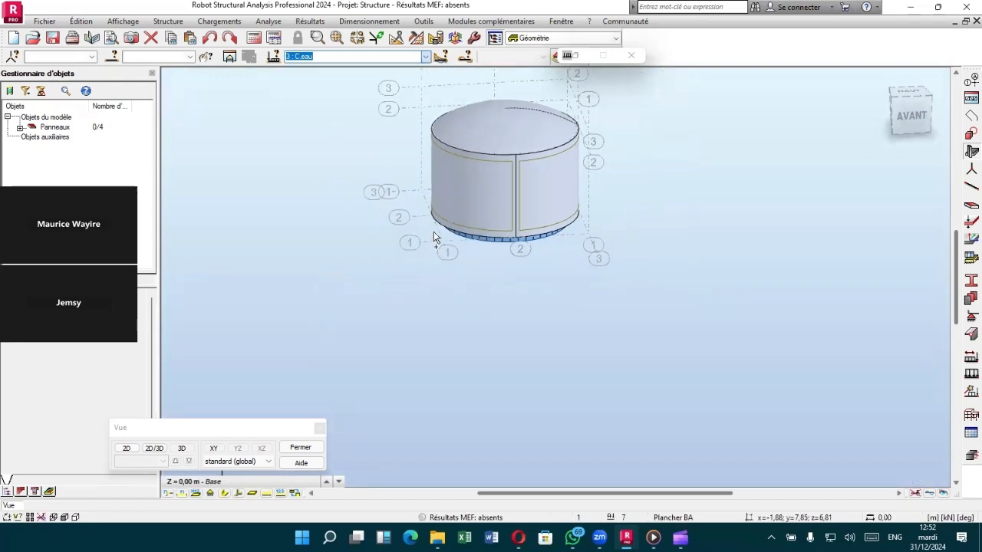
middle_click_drag(435, 238, 426, 210, "shift")
scroll(421, 234, "down", 2)
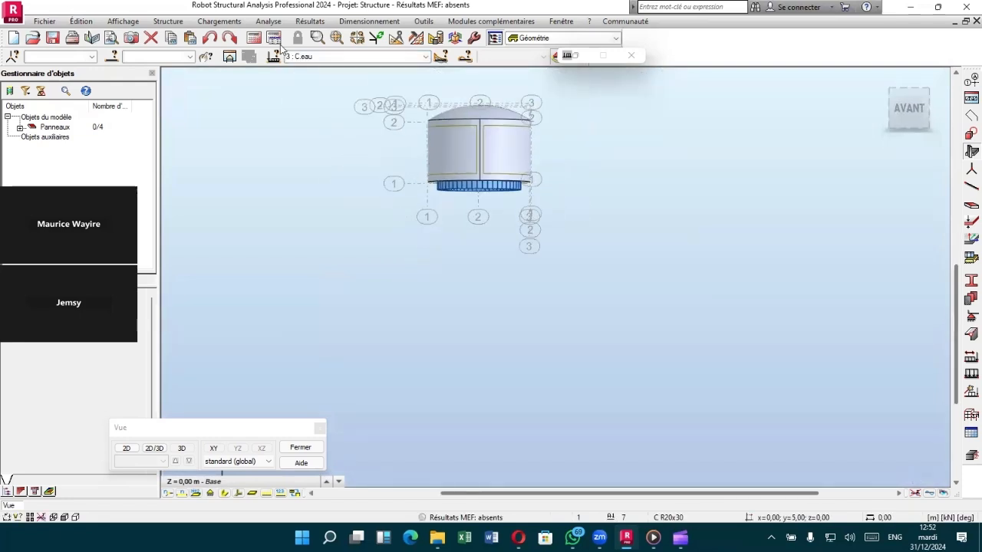
Step: Open the load definition for the C.eau case and start a uniform surface load for the raft
left_click(218, 21)
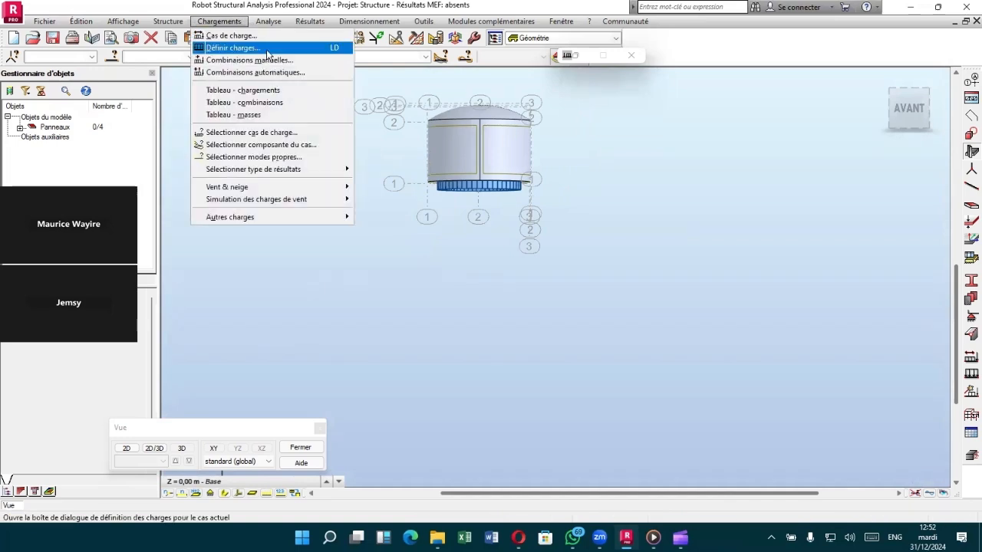
left_click(267, 49)
scroll(460, 192, "up", 3)
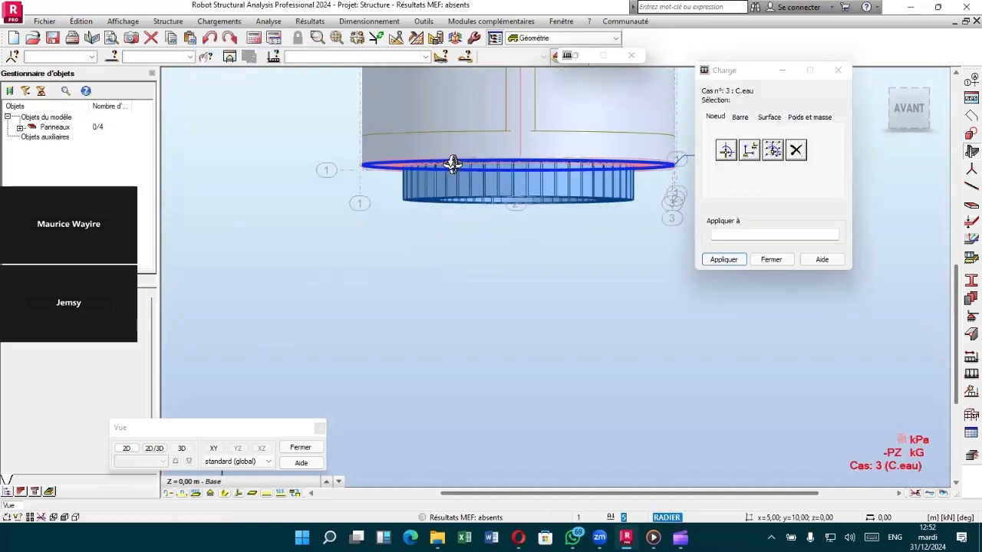
middle_click_drag(453, 164, 491, 165, "shift")
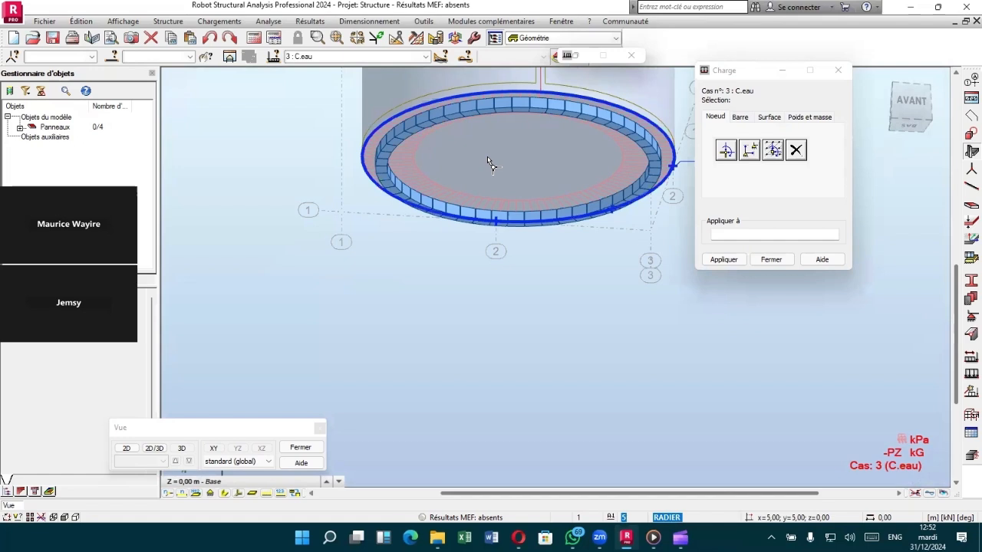
middle_click_drag(490, 163, 382, 307, "shift")
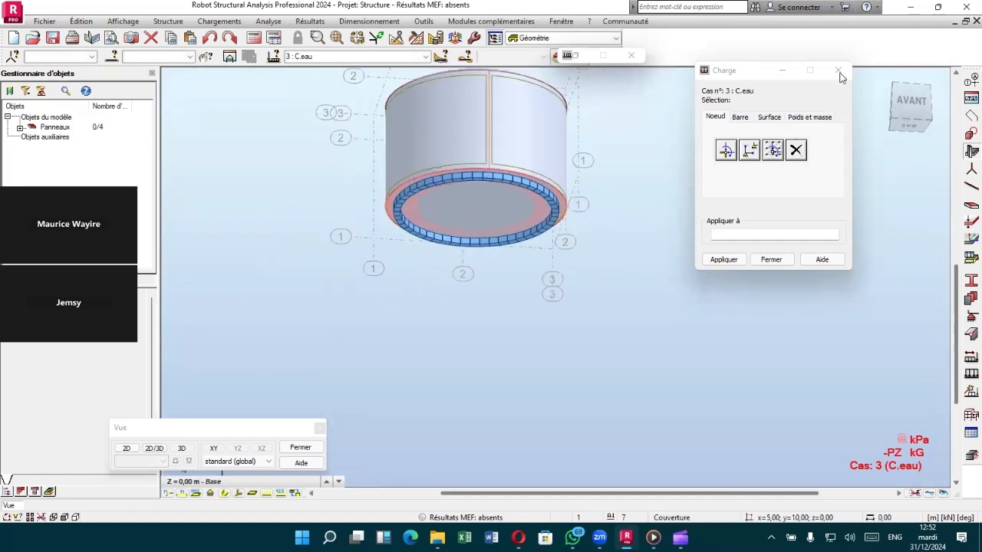
left_click(769, 118)
left_click(727, 149)
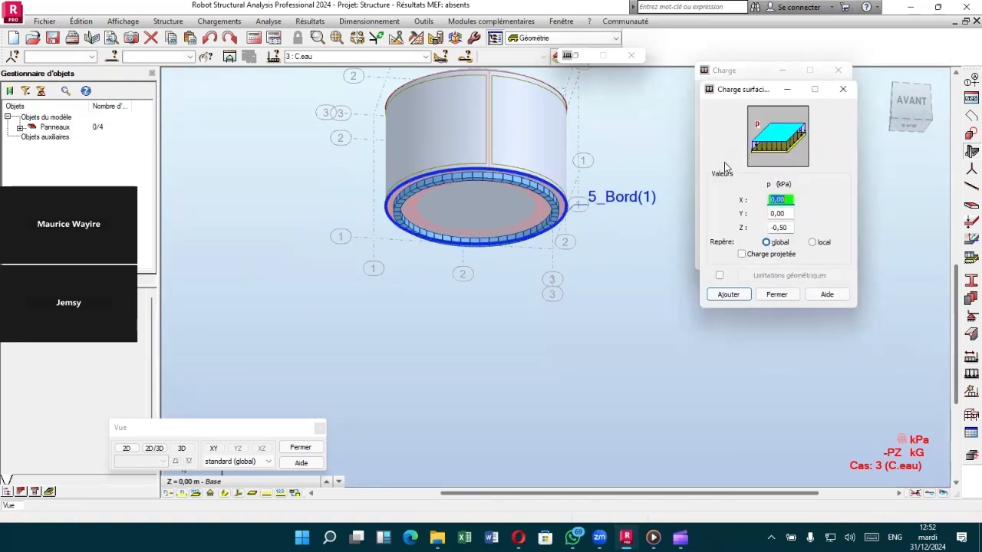
Step: Examine the tank's raft, base ring and walls from several angles before entering the water load on the base
double_click(788, 227)
scroll(603, 227, "up", 1)
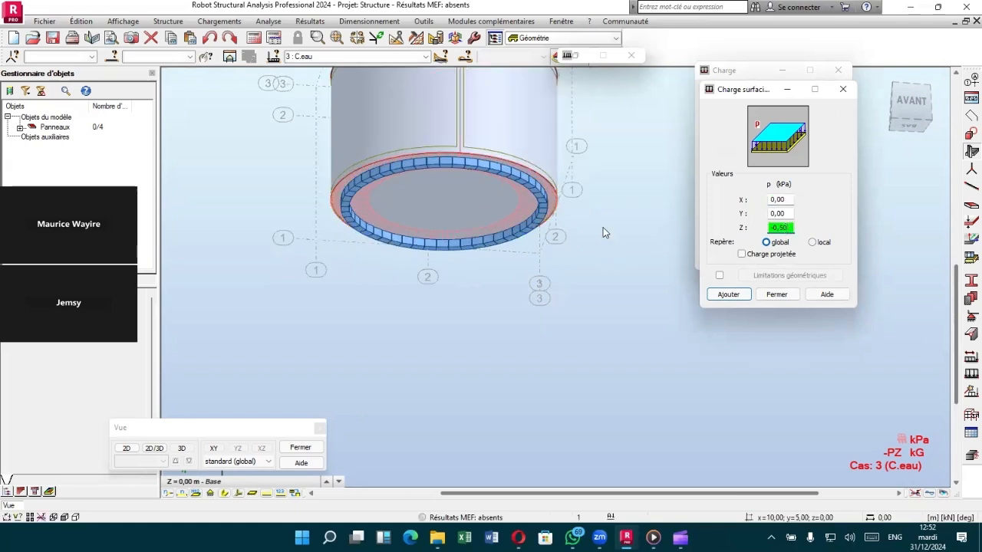
scroll(590, 231, "down", 2)
mouse_move(562, 280)
middle_mouse_down("shift")
mouse_move(562, 308)
mouse_move(557, 275)
middle_mouse_up("shift")
scroll(560, 276, "up", 5)
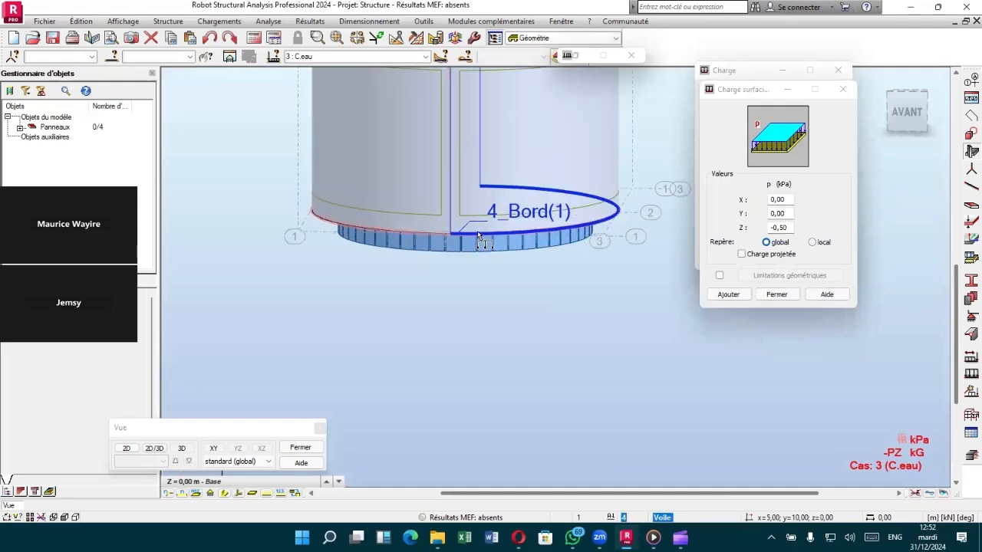
middle_click_drag(468, 209, 462, 228, "shift")
scroll(693, 230, "down", 2)
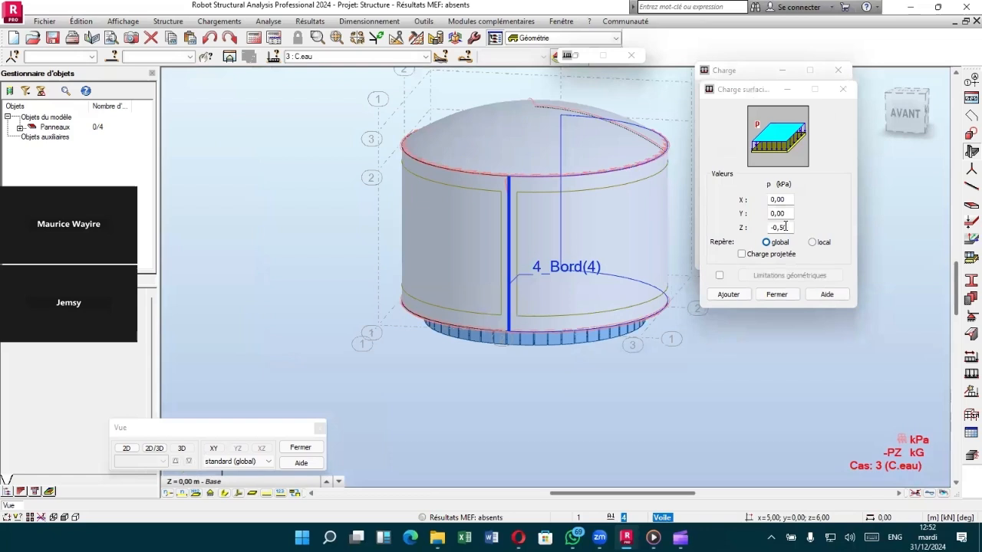
scroll(456, 255, "down", 1)
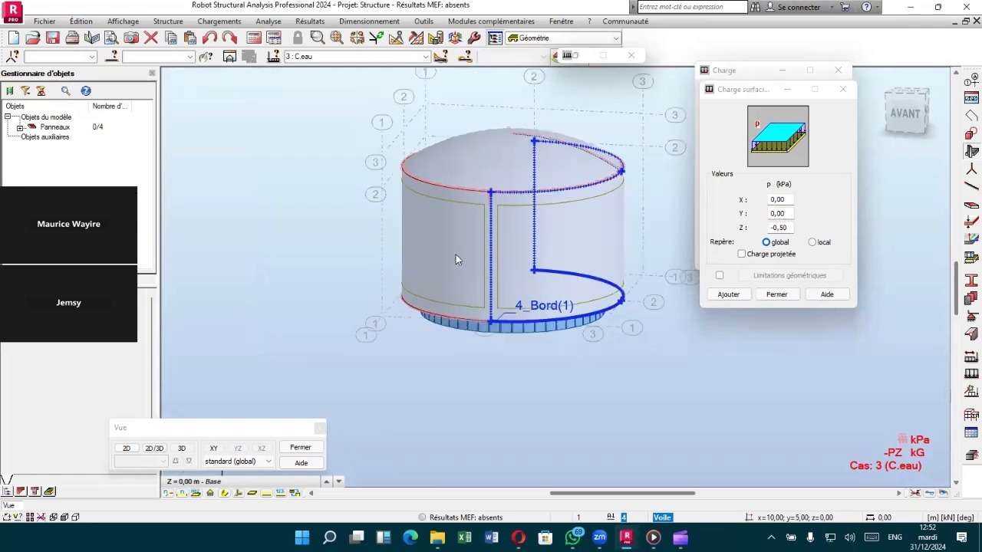
scroll(520, 226, "up", 2)
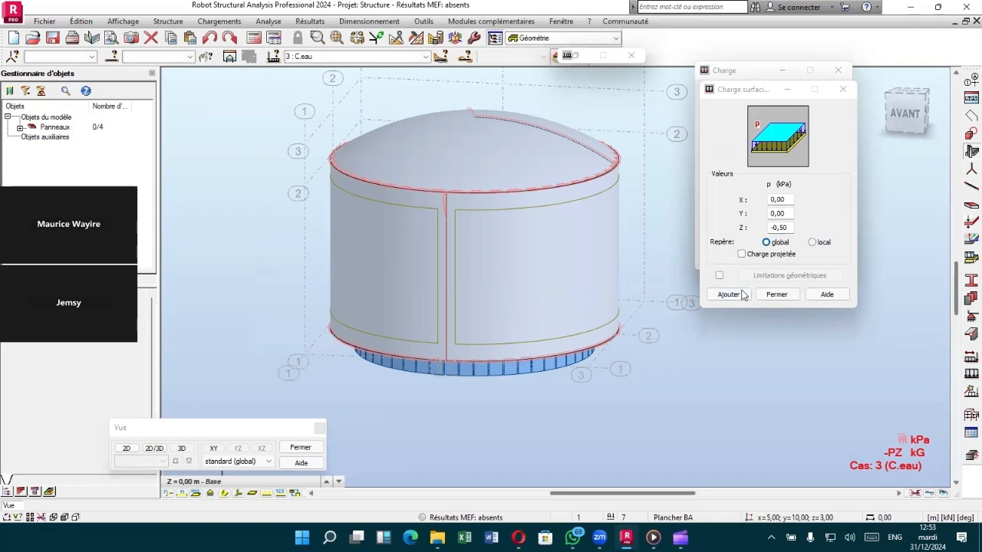
Step: Define the uniform surface load as -50,00 kPa in the global Z direction
double_click(786, 225)
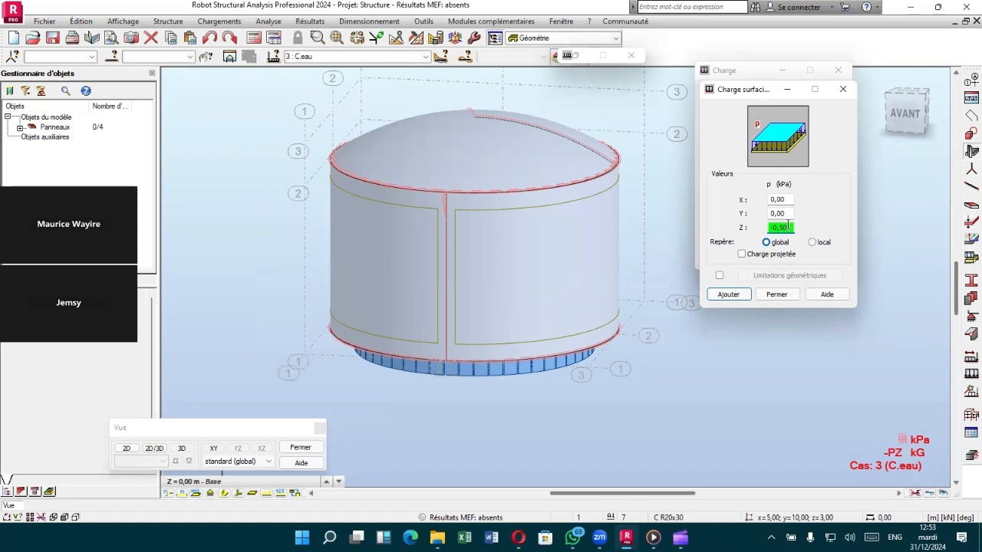
key("BackSpace")
key("BackSpace")
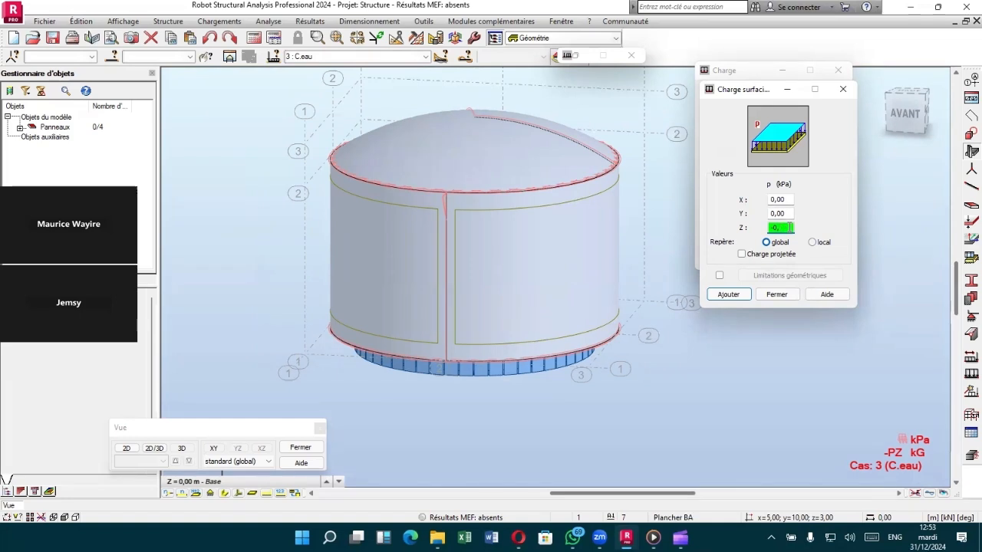
type("1")
key("BackSpace")
key("BackSpace")
key("BackSpace")
key("BackSpace")
key("BackSpace")
key("BackSpace")
type("-50,00")
left_click(728, 294)
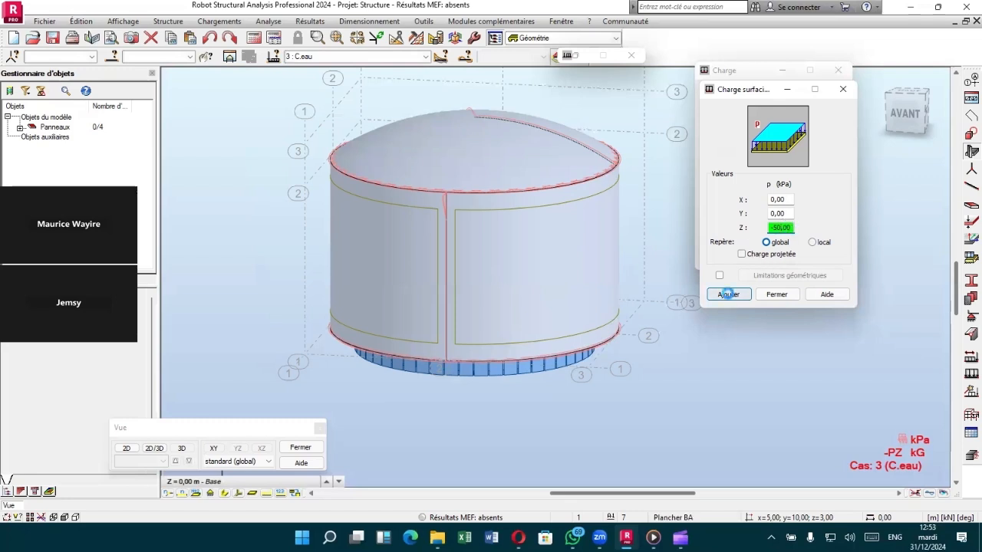
Step: Apply the -50,00 kPa uniform surface load to raft panel 5 in the C.eau case
scroll(476, 268, "down", 2)
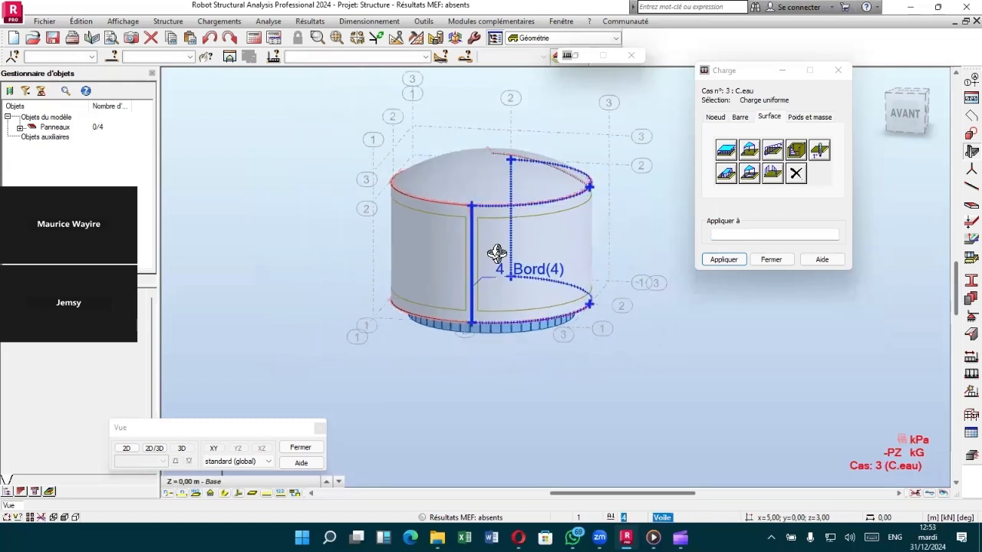
middle_click_drag(491, 248, 519, 356, "shift")
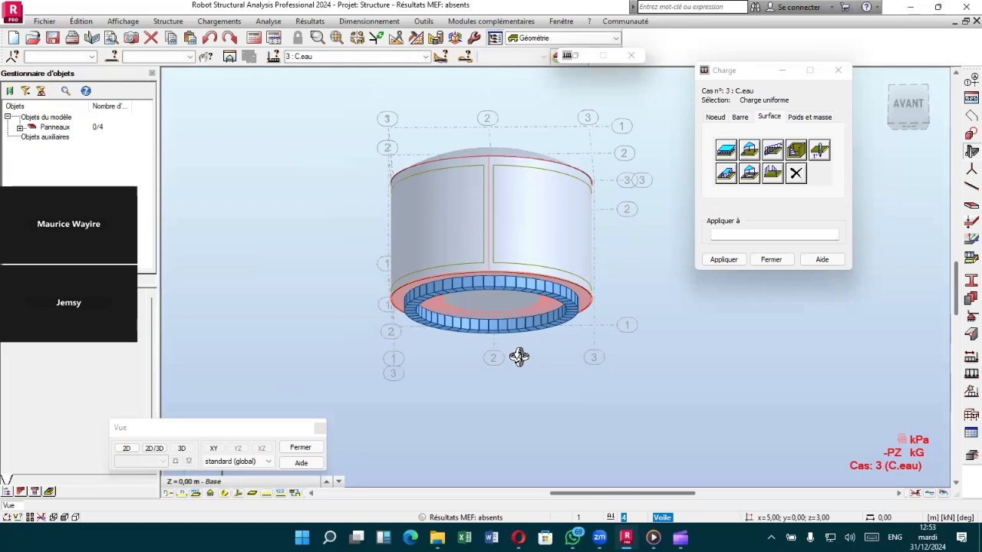
left_click(499, 299)
left_click(719, 231)
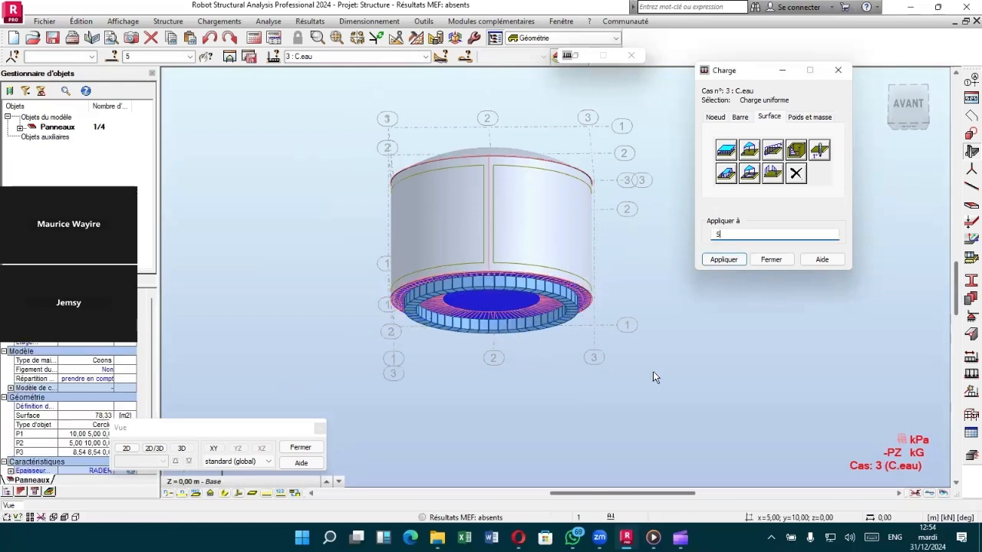
scroll(522, 351, "down", 2)
middle_click_drag(515, 370, 505, 403, "shift")
left_click(726, 151)
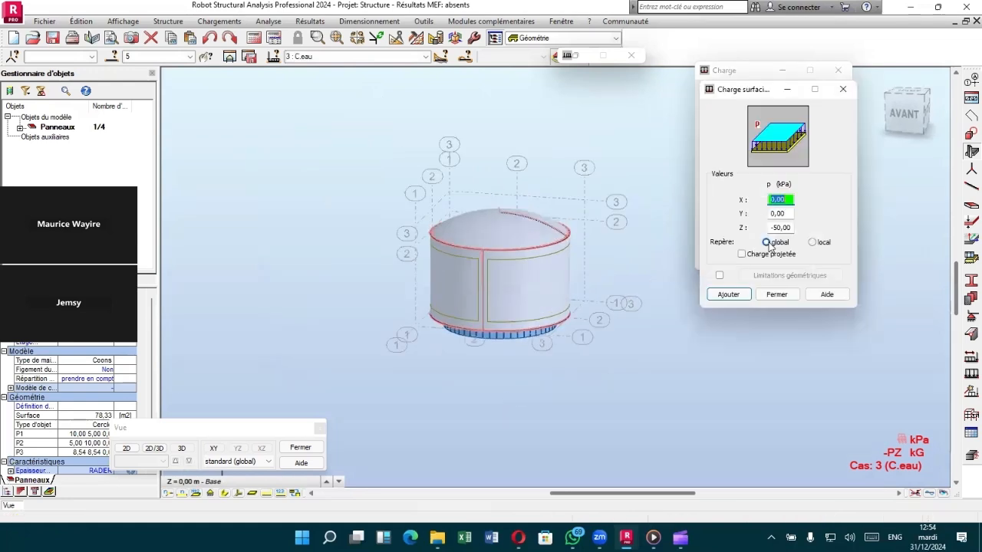
left_click(729, 297)
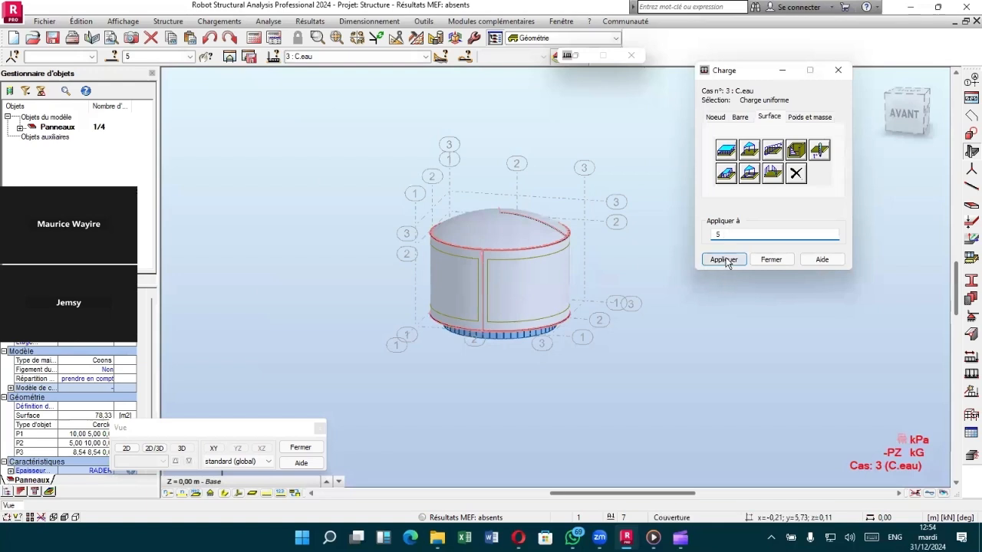
left_click(725, 261)
scroll(485, 318, "up", 3)
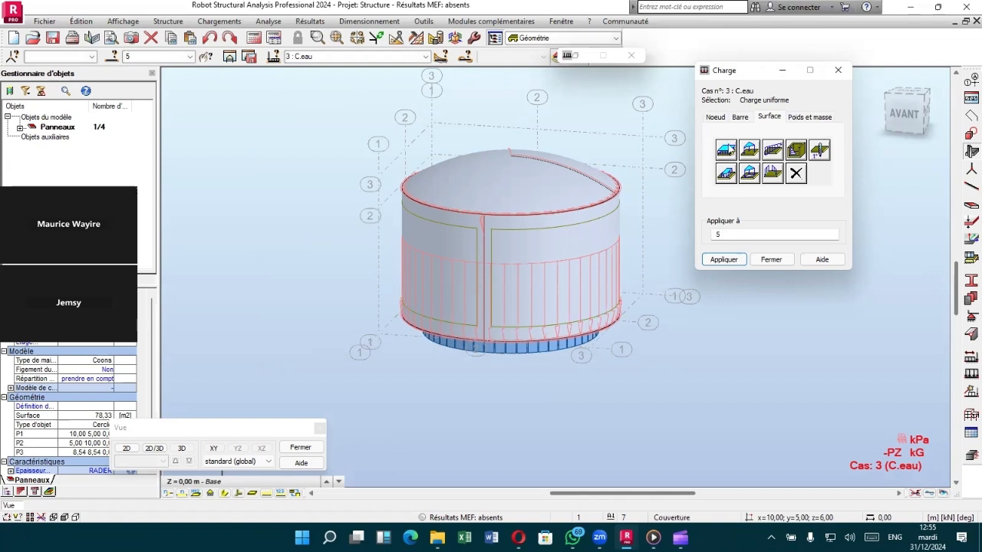
Step: Review the node, bar and surface load types offered in the load definition
left_click(740, 118)
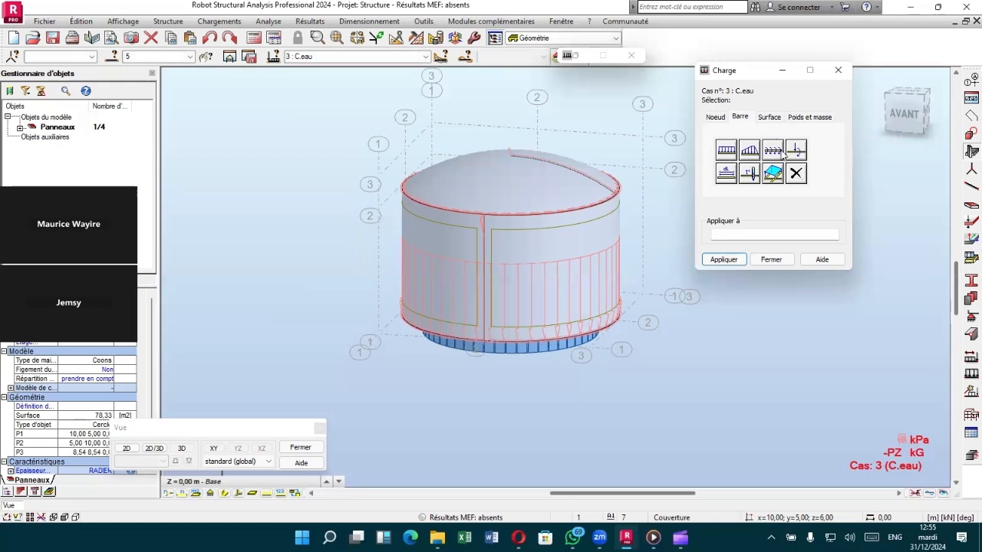
left_click(720, 117)
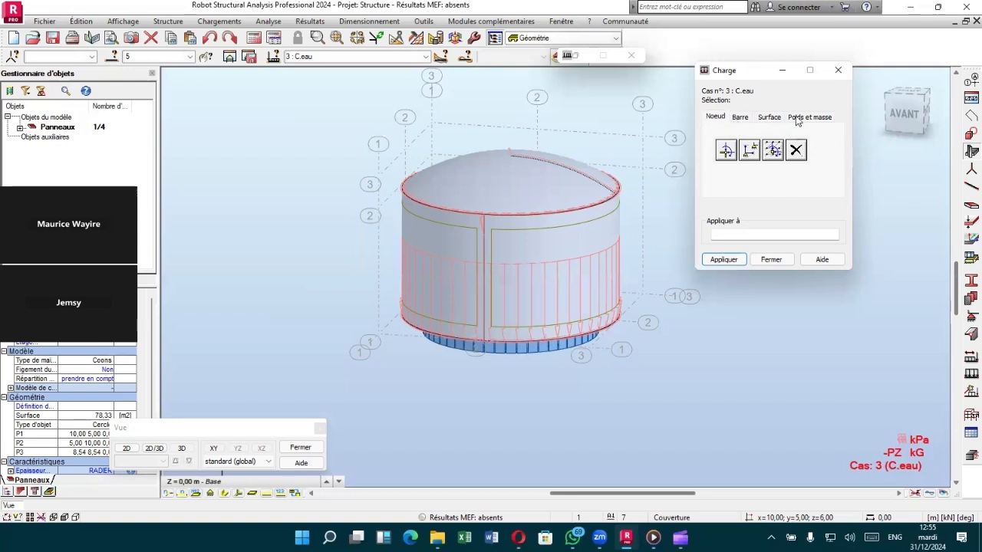
left_click(770, 118)
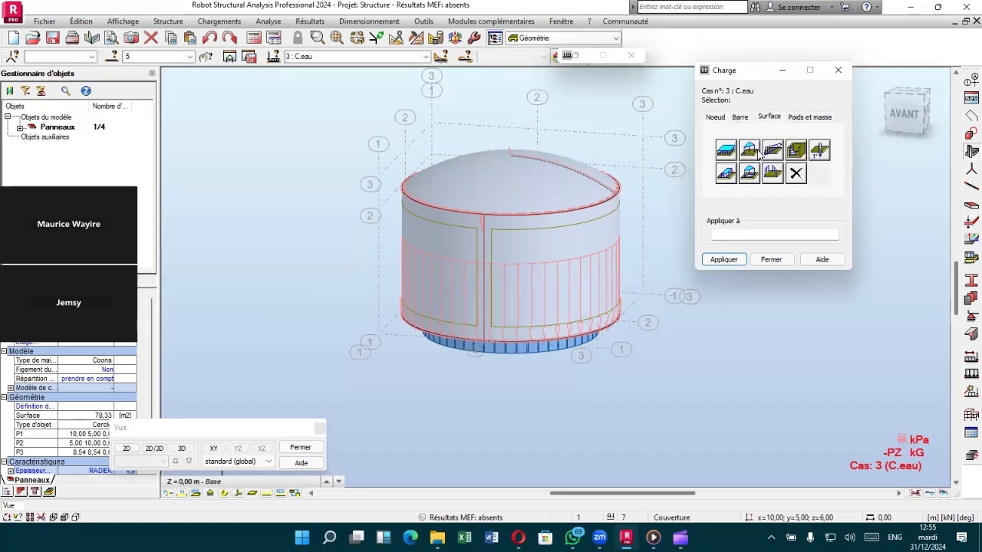
left_click(718, 116)
left_click(740, 117)
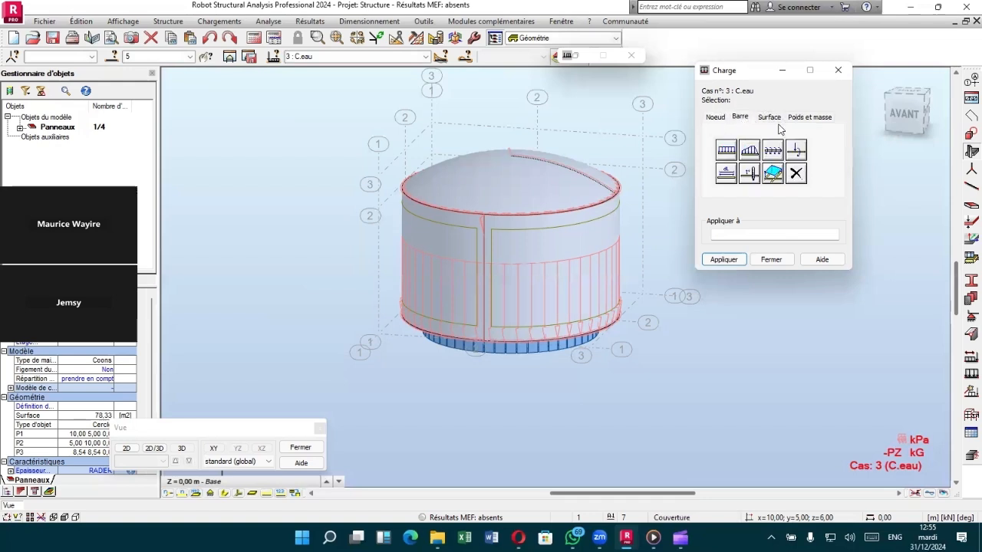
left_click(770, 116)
left_click(745, 118)
left_click(770, 118)
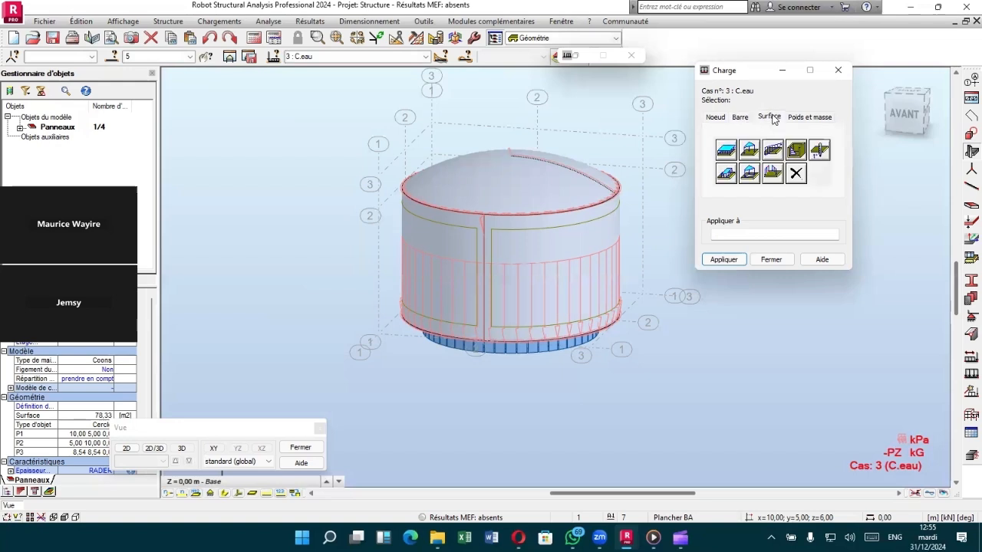
left_click(743, 117)
left_click(772, 117)
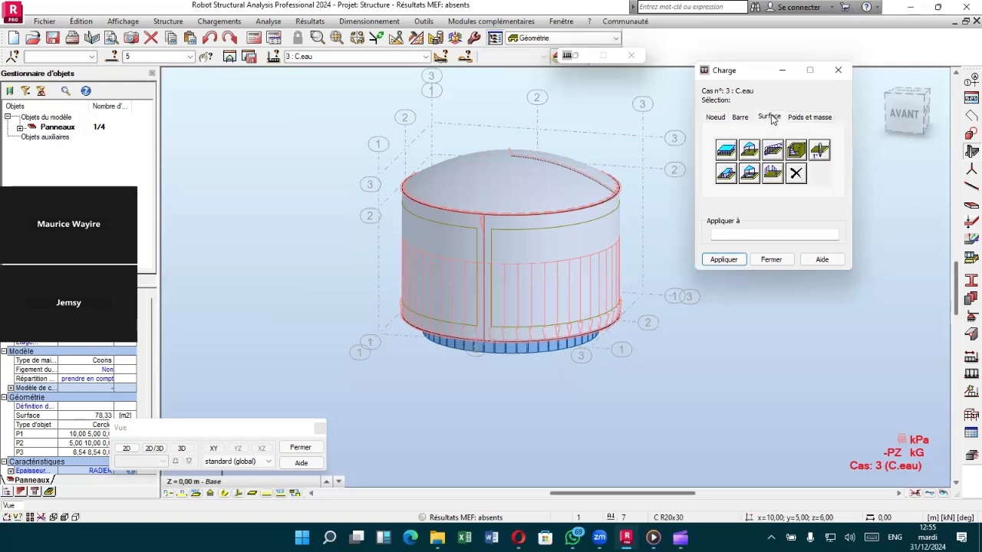